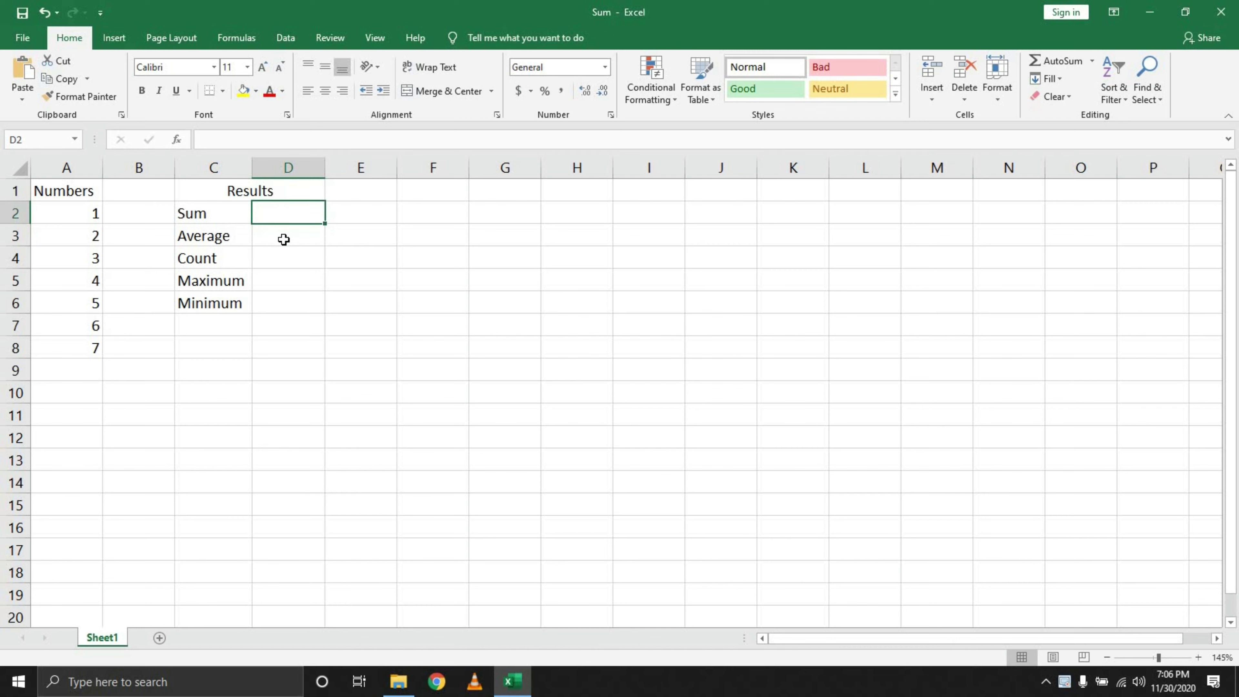
Insert the SUM function in cell D2 through the Insert Function dialog, with A2:A8 as its Number1 argument.
text(=)
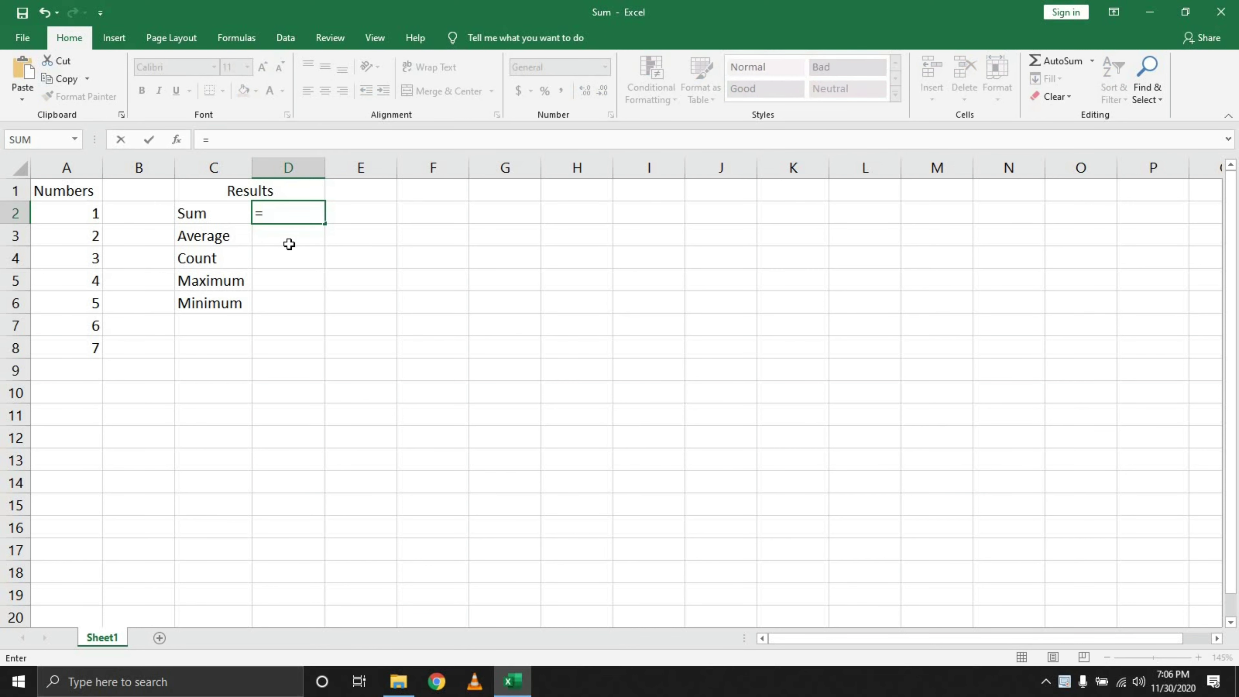
key(Escape)
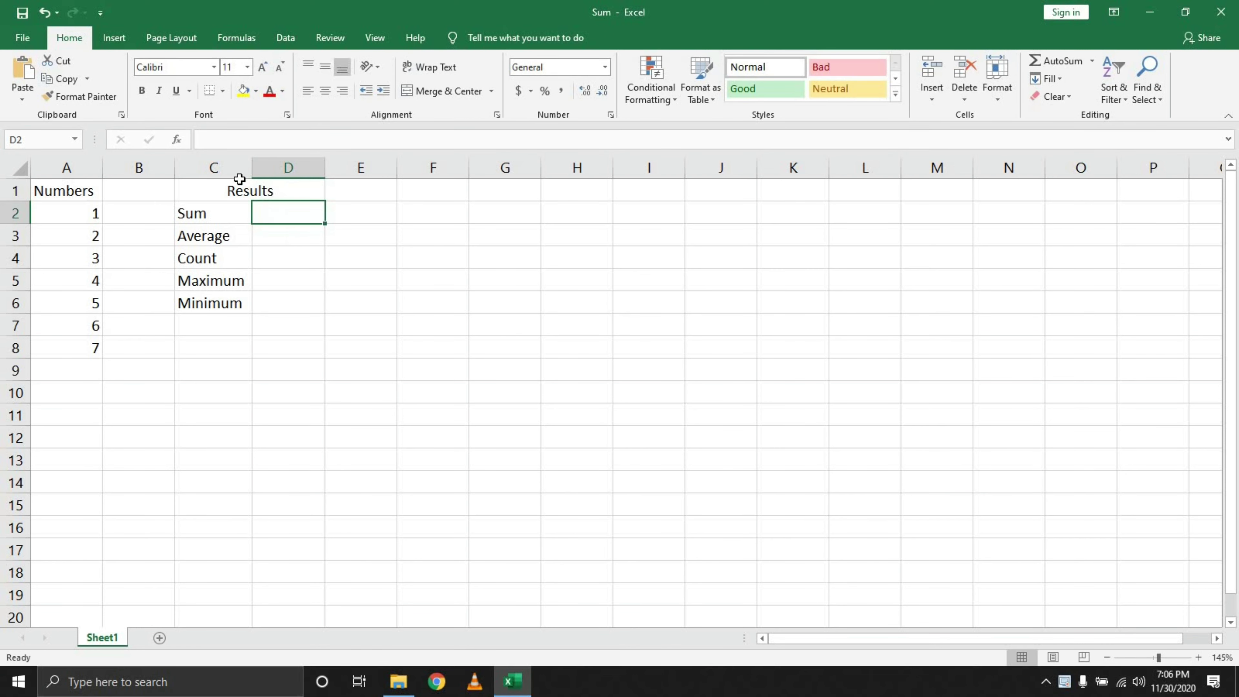
click(178, 140)
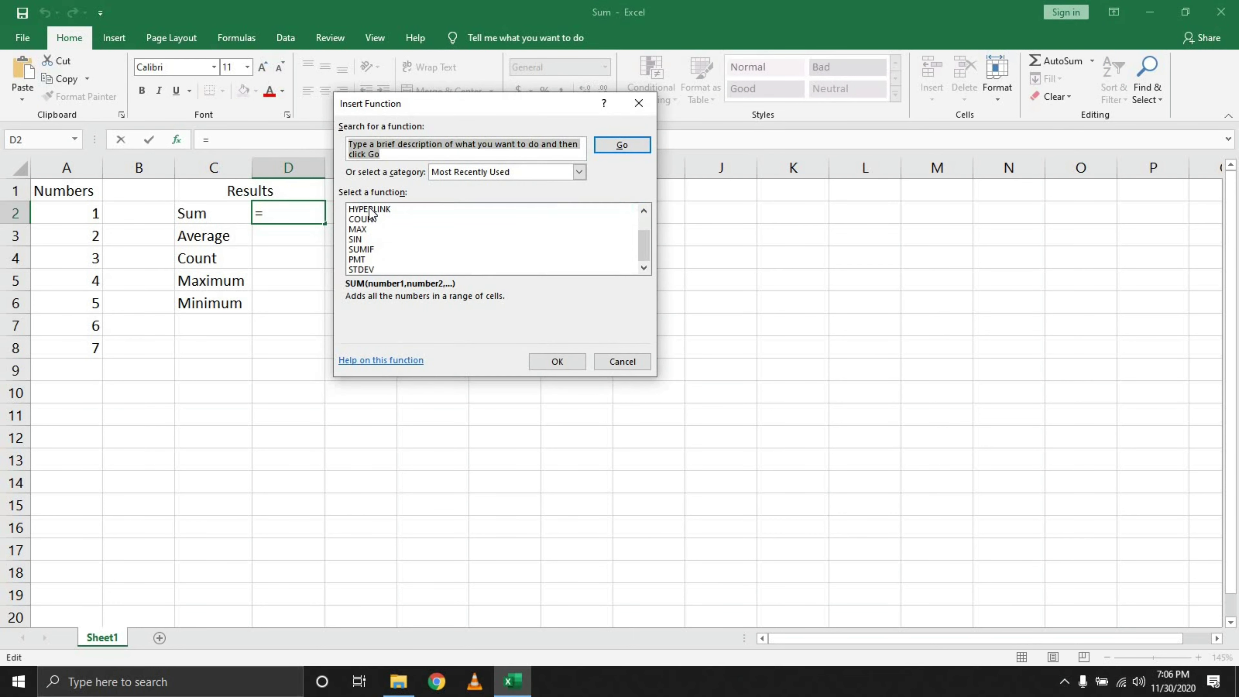
click(363, 210)
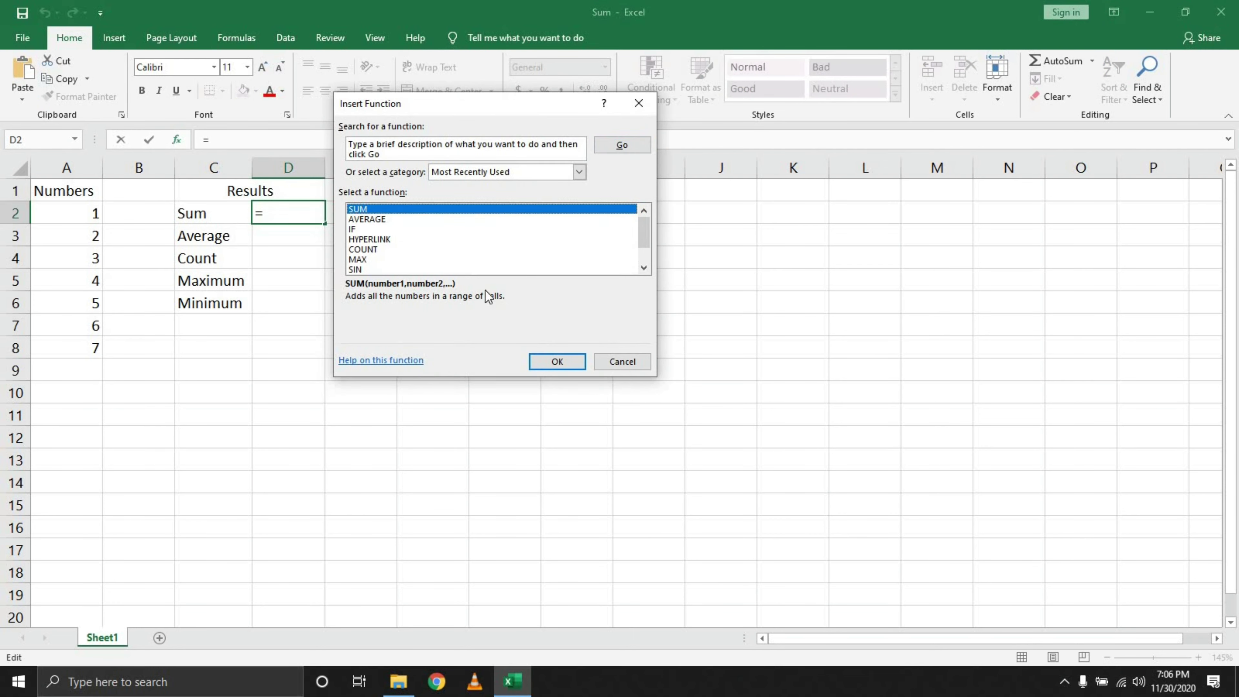
click(551, 360)
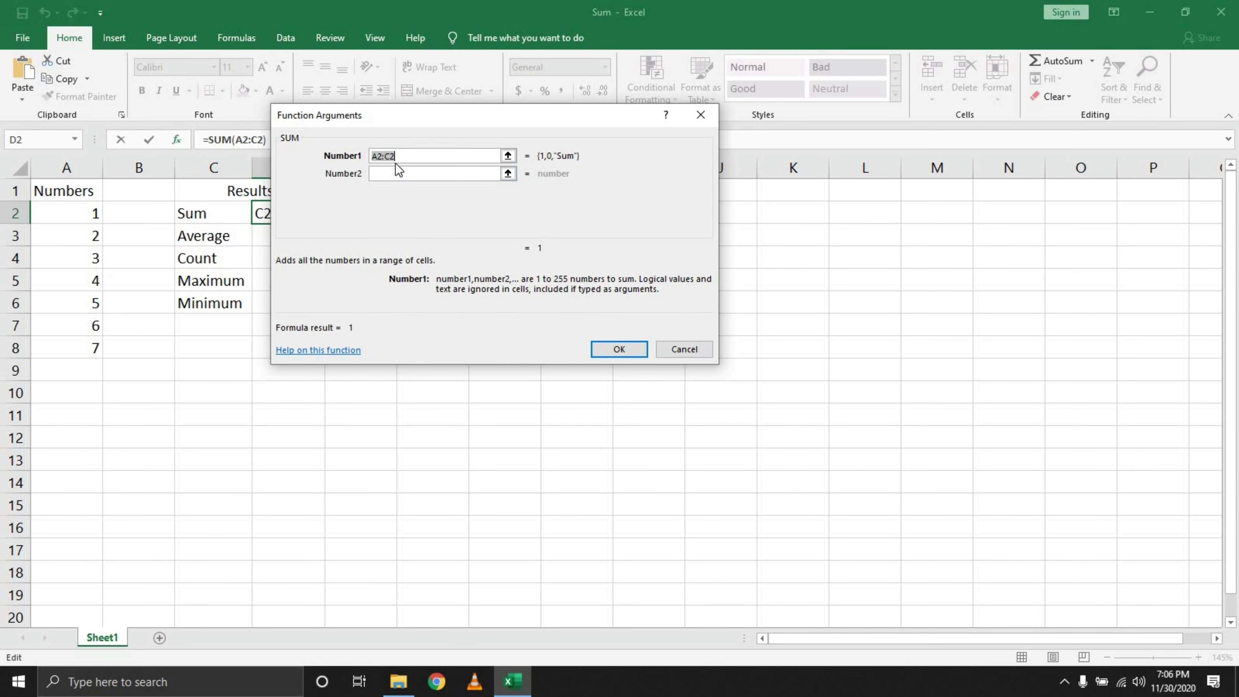
click(508, 156)
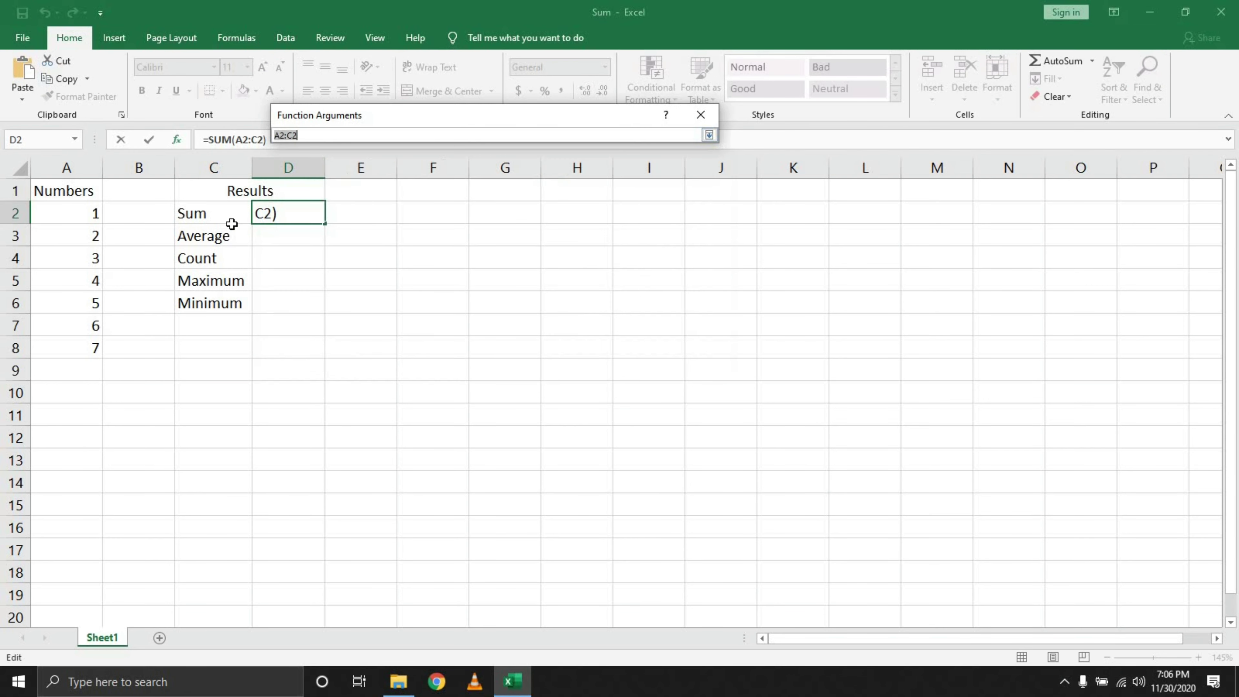
drag(88, 213, 93, 340)
key(Return)
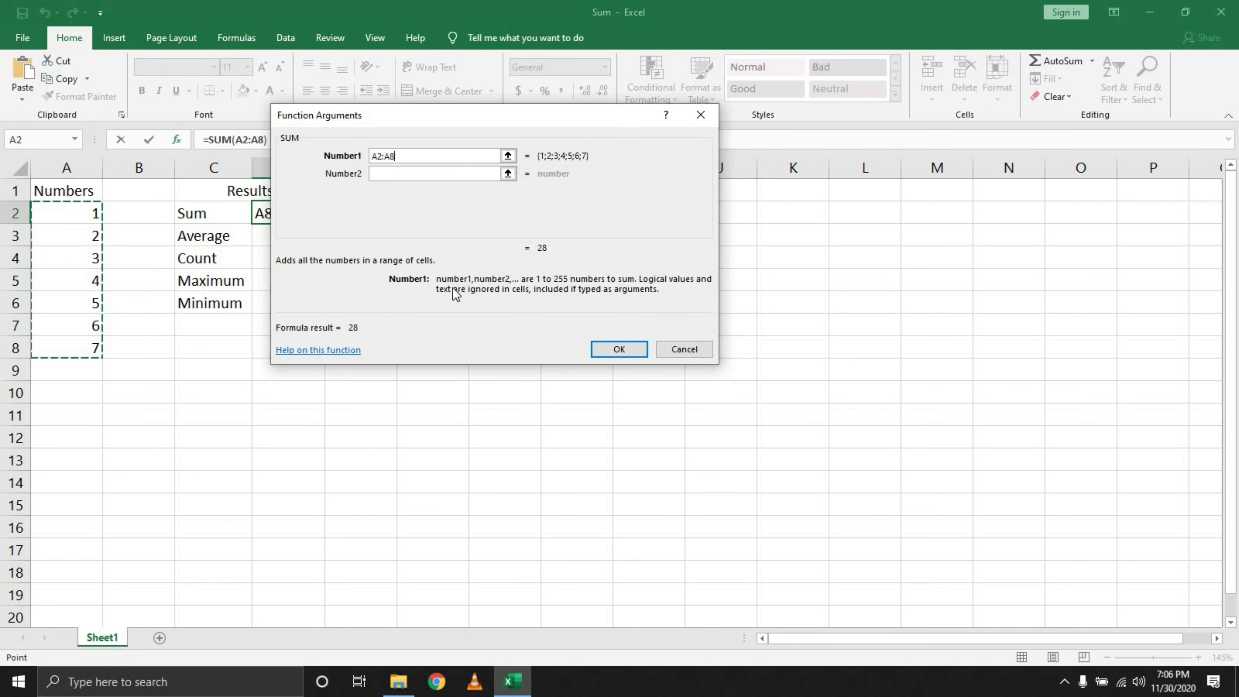
click(616, 349)
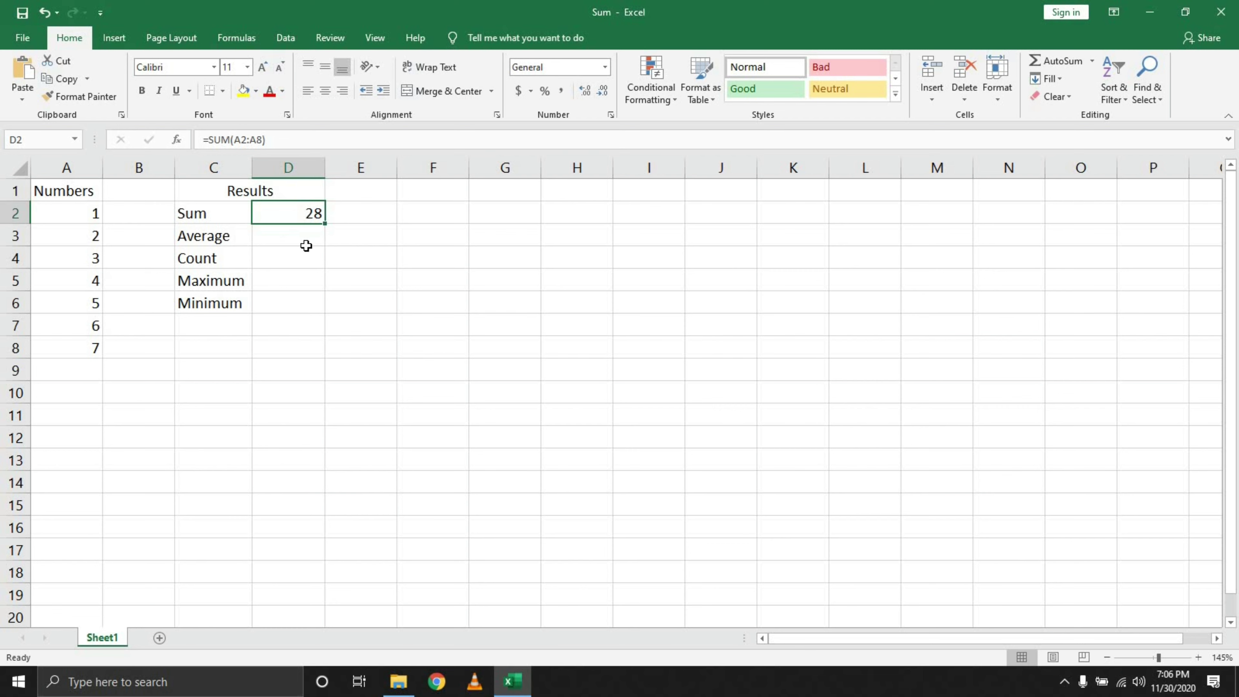
Replace the content of cell D2 with a directly entered SUM formula over A2:A8, choosing SUM from the function suggestions.
text(=sum)
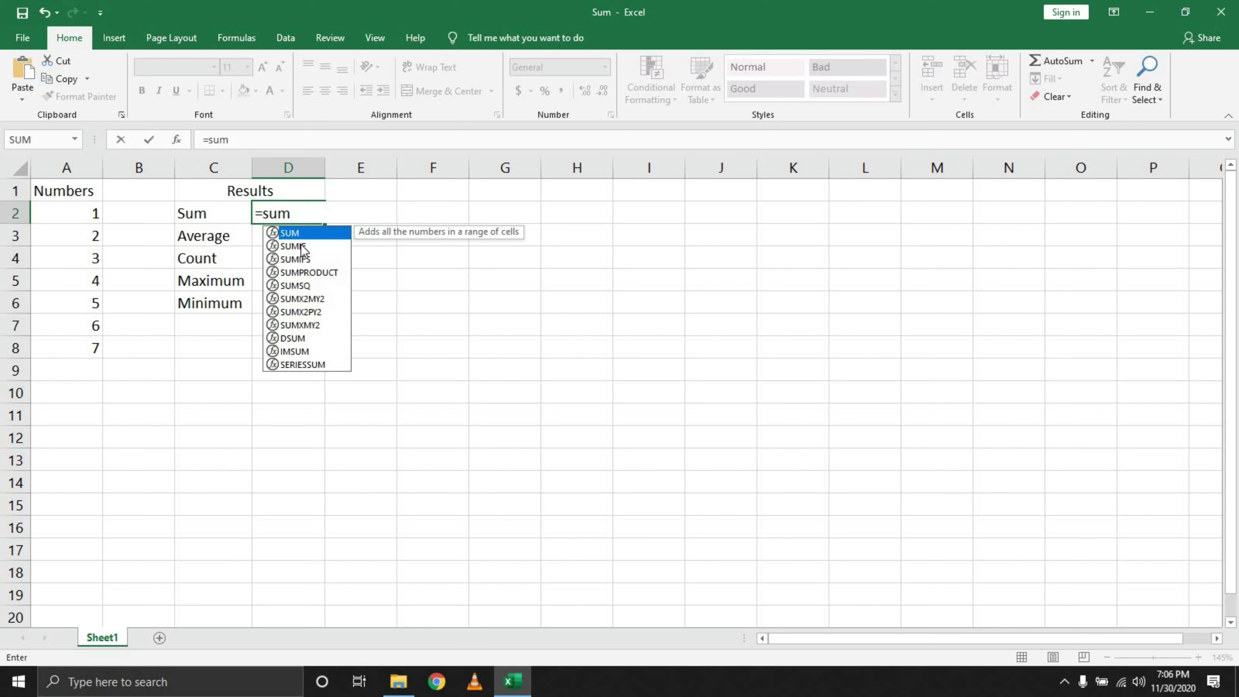
click(303, 246)
click(315, 259)
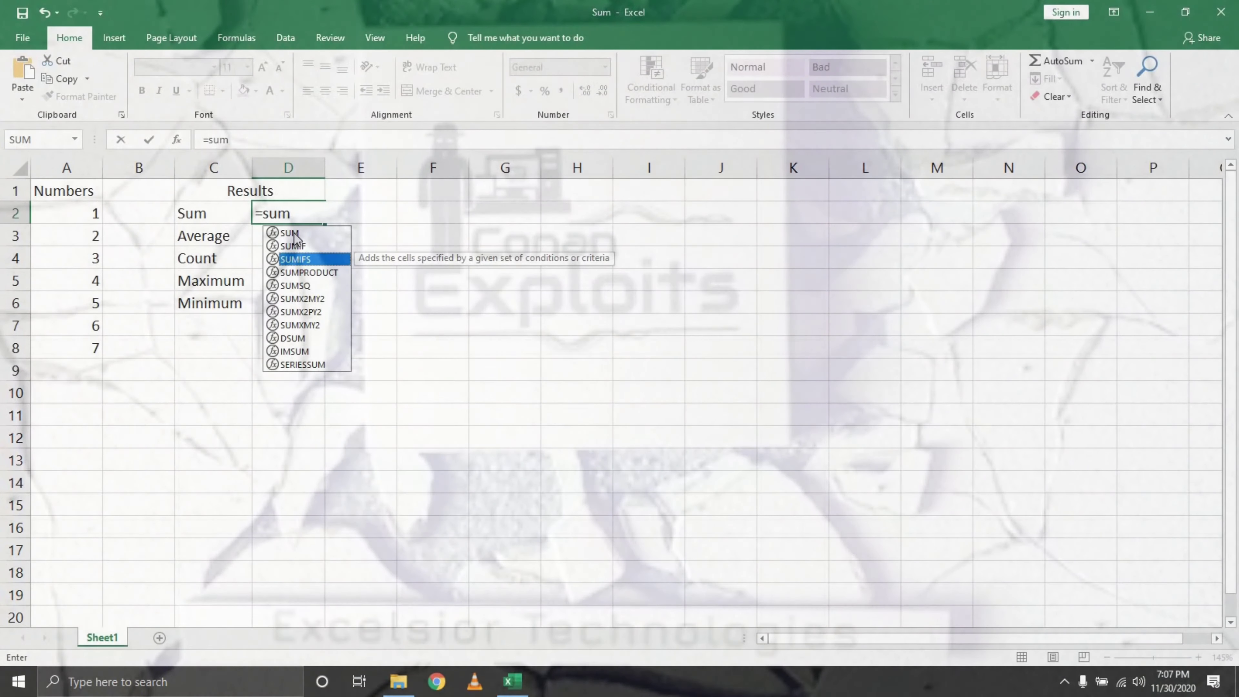
click(295, 232)
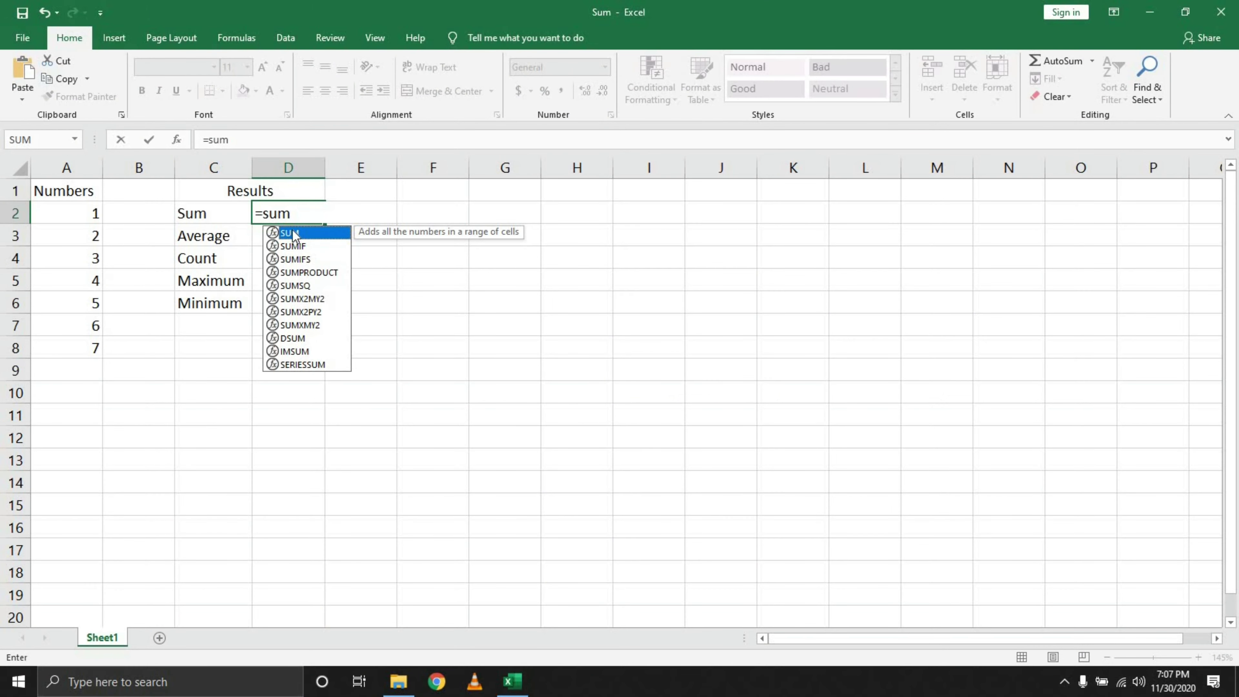
double_click(295, 233)
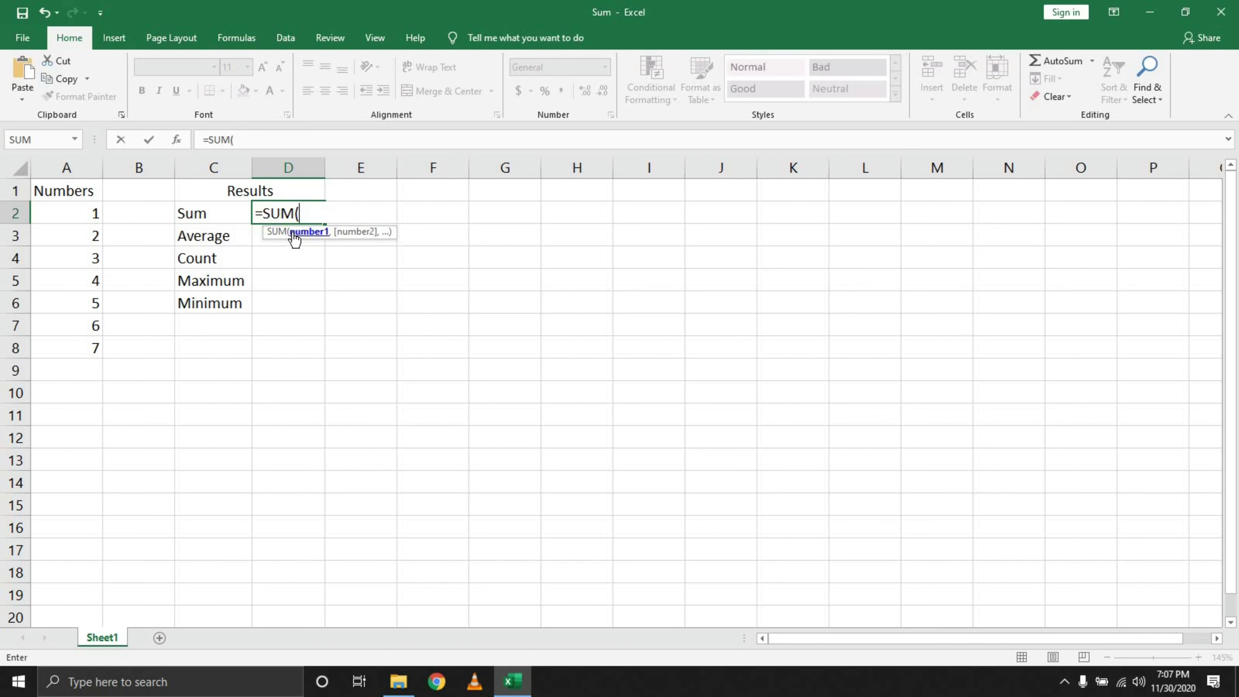
drag(85, 213, 87, 343)
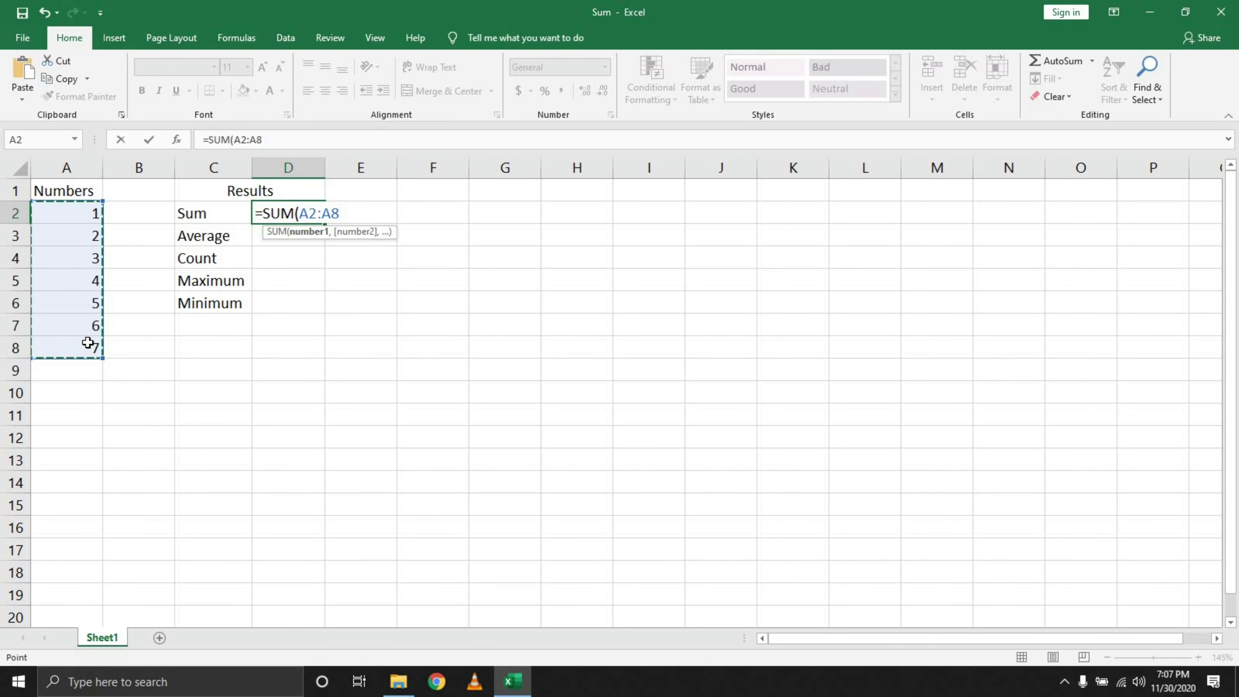
key(Return)
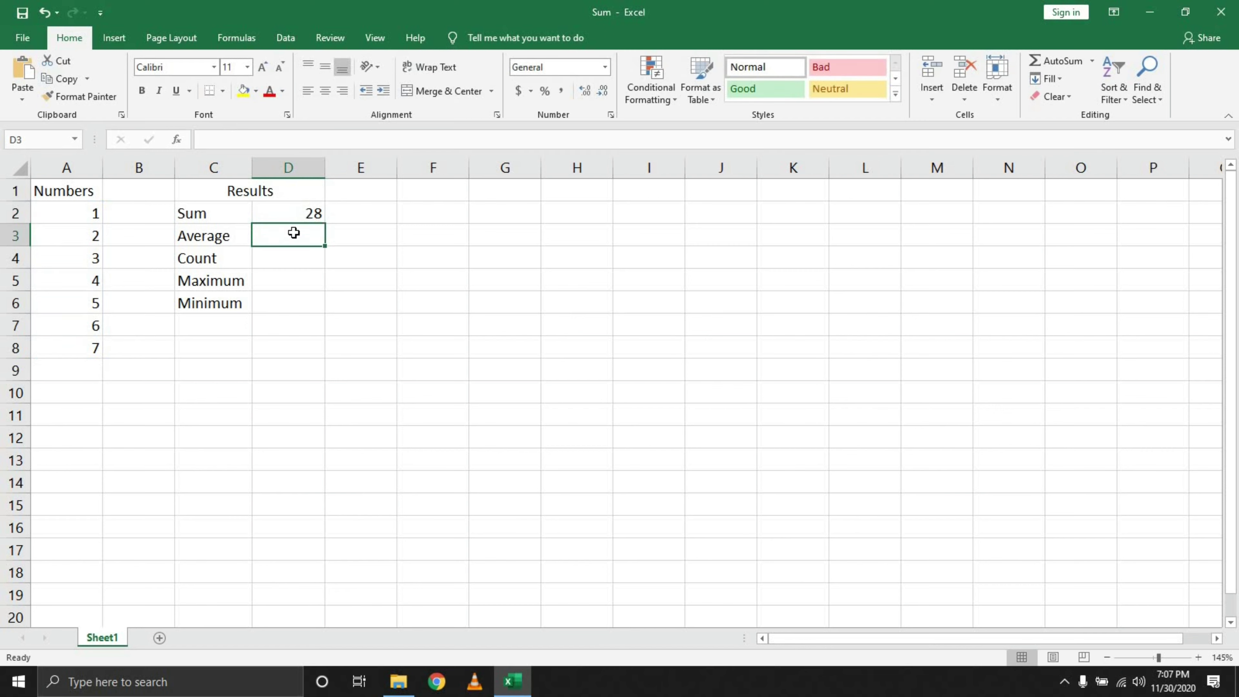
Enter an AVERAGE formula over the range A2:A8 in cell D3 beside the Average label.
text(=aver)
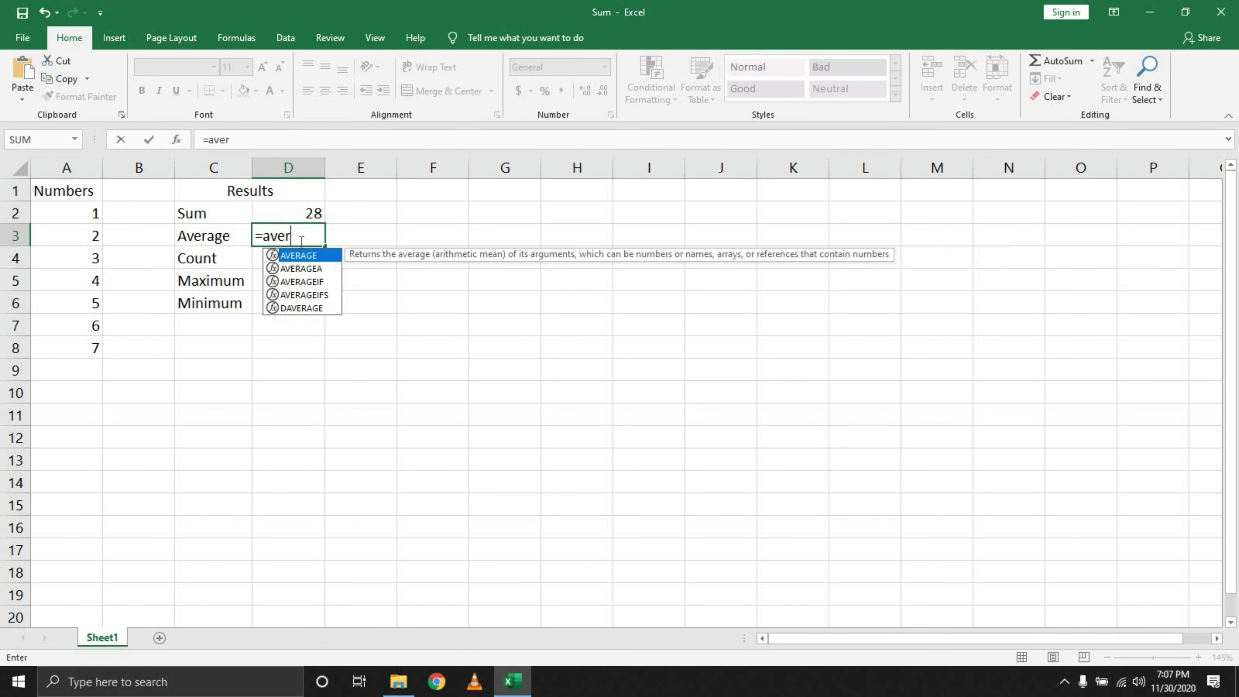
key(Tab)
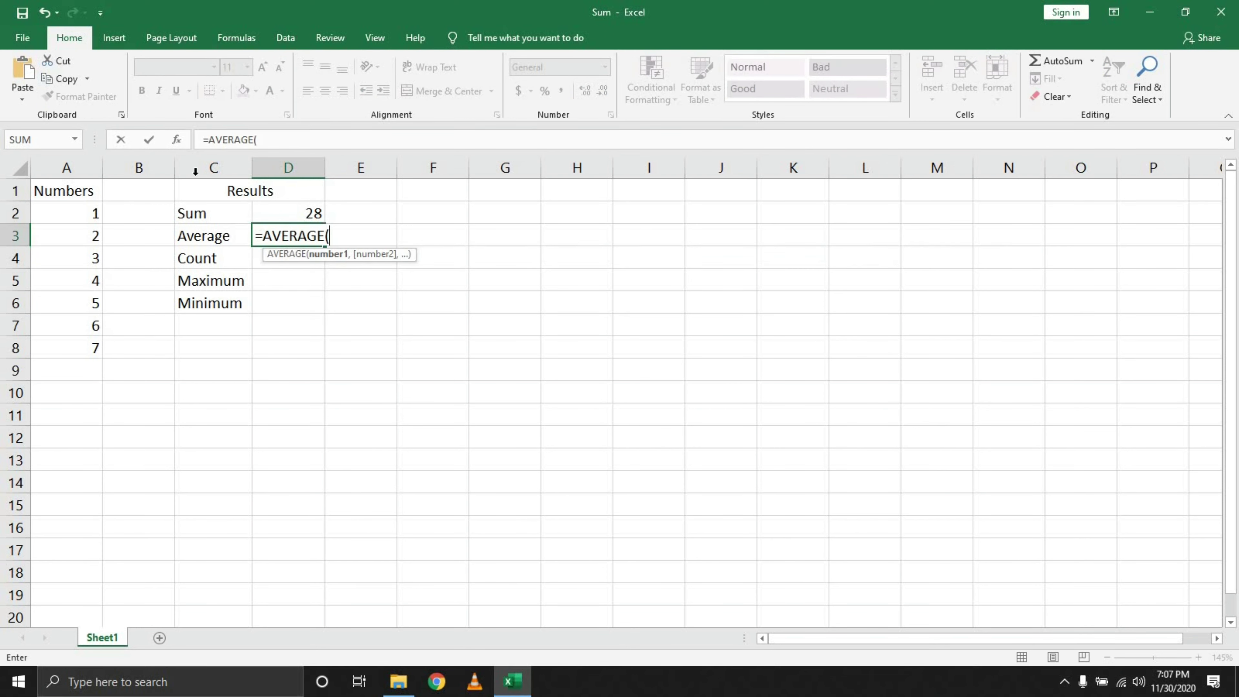
drag(90, 213, 85, 340)
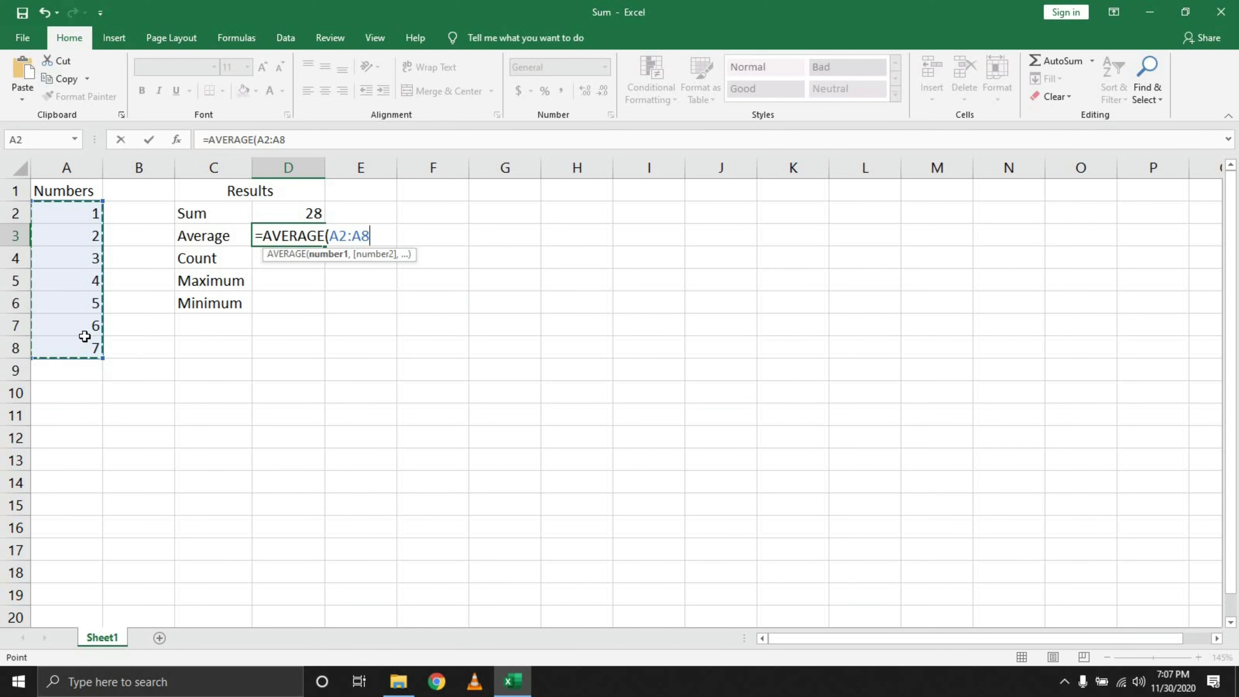
key(Return)
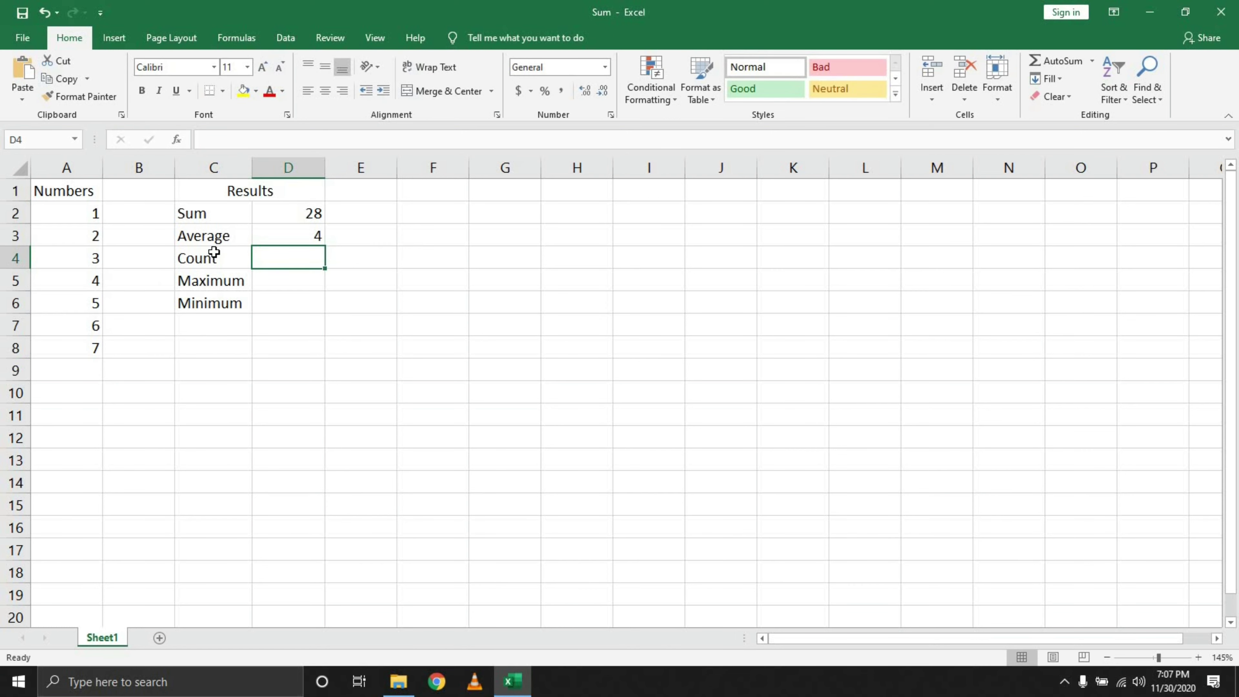
Enter a COUNT formula over the range A2:A8 in cell D4 beside the Count label.
text(=coun)
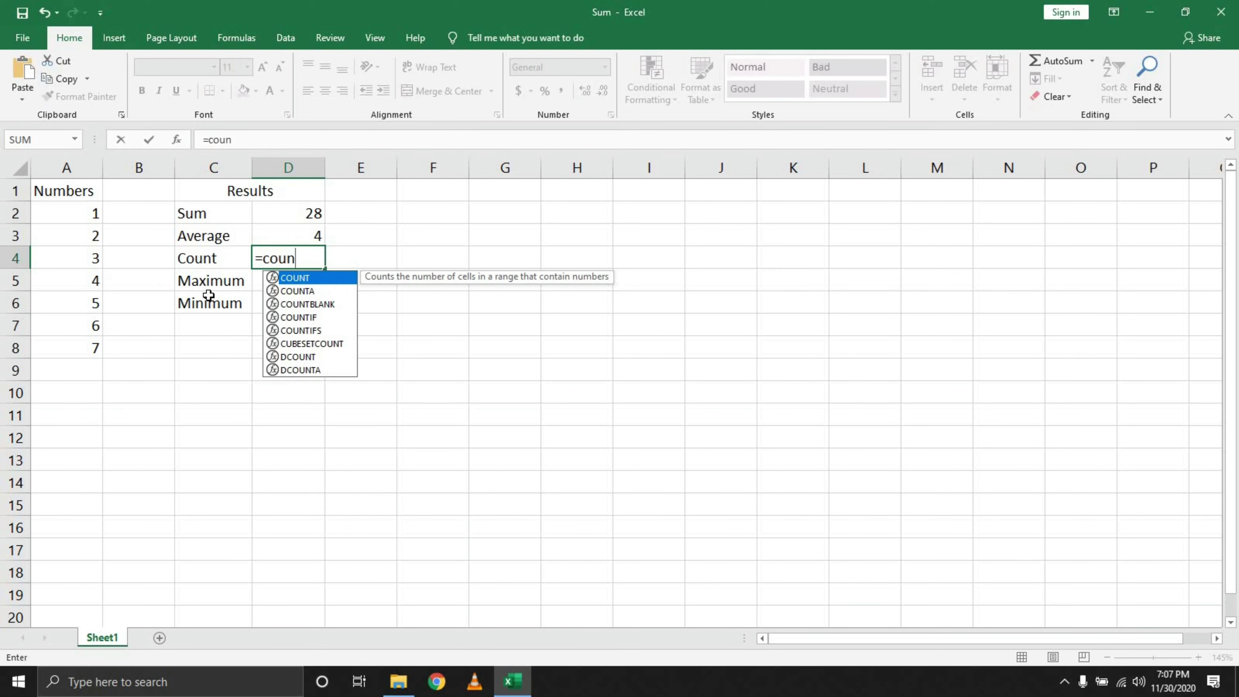
key(Tab)
drag(90, 215, 94, 346)
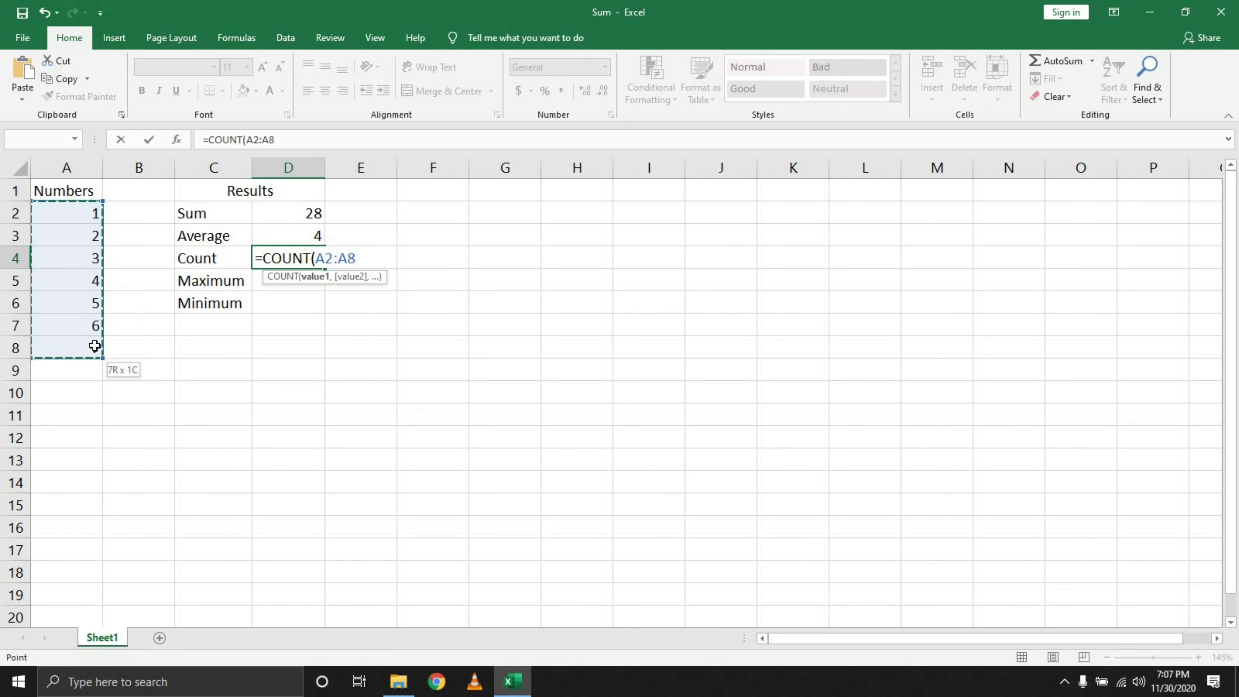
key(Return)
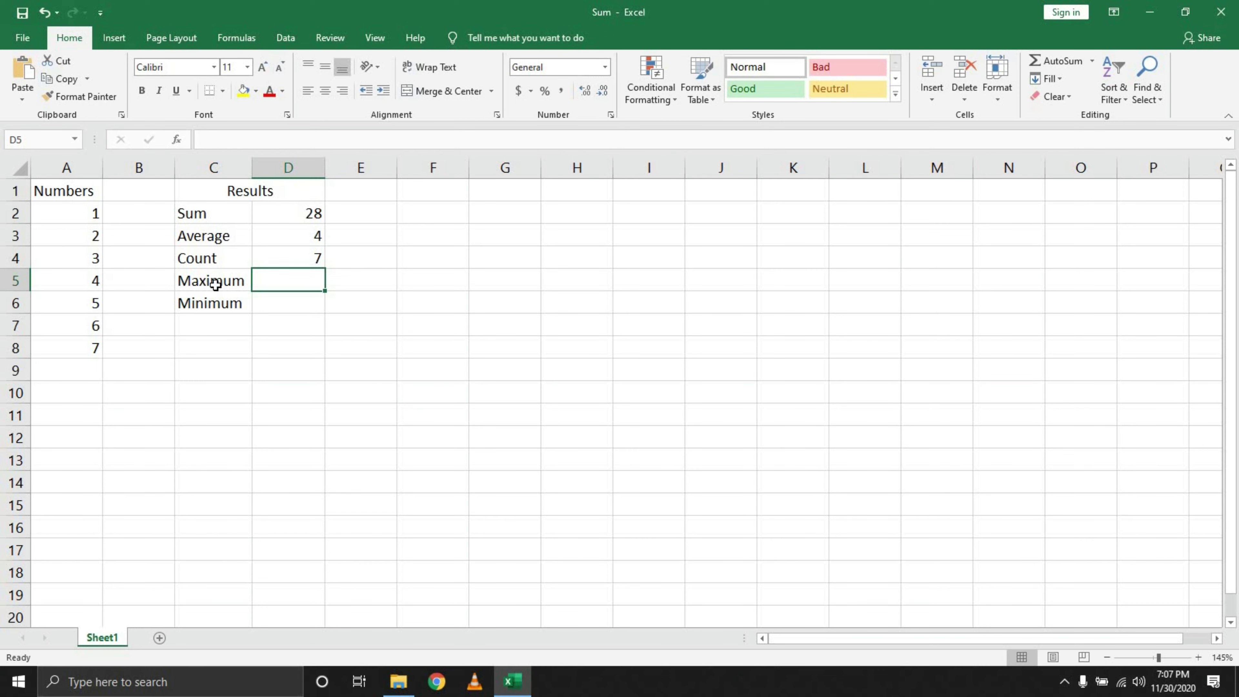
Enter a MAX formula over the range A2:A8 in cell D5 beside the Maximum label.
text(=)
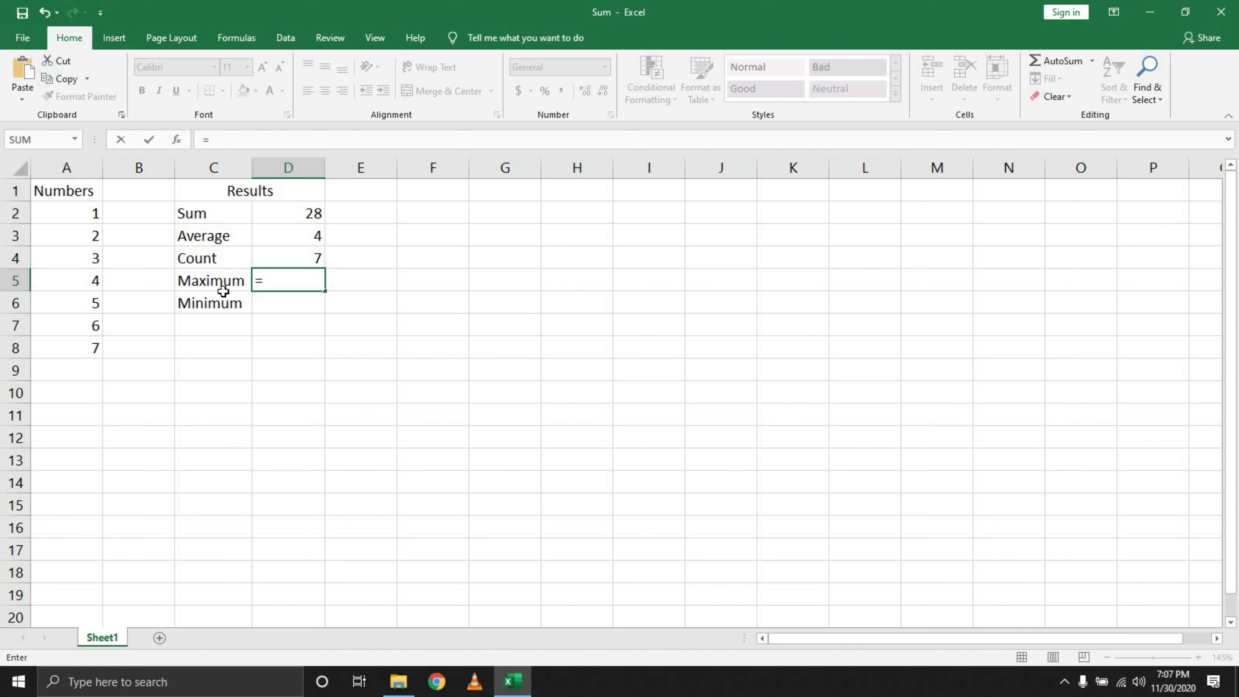
text(max)
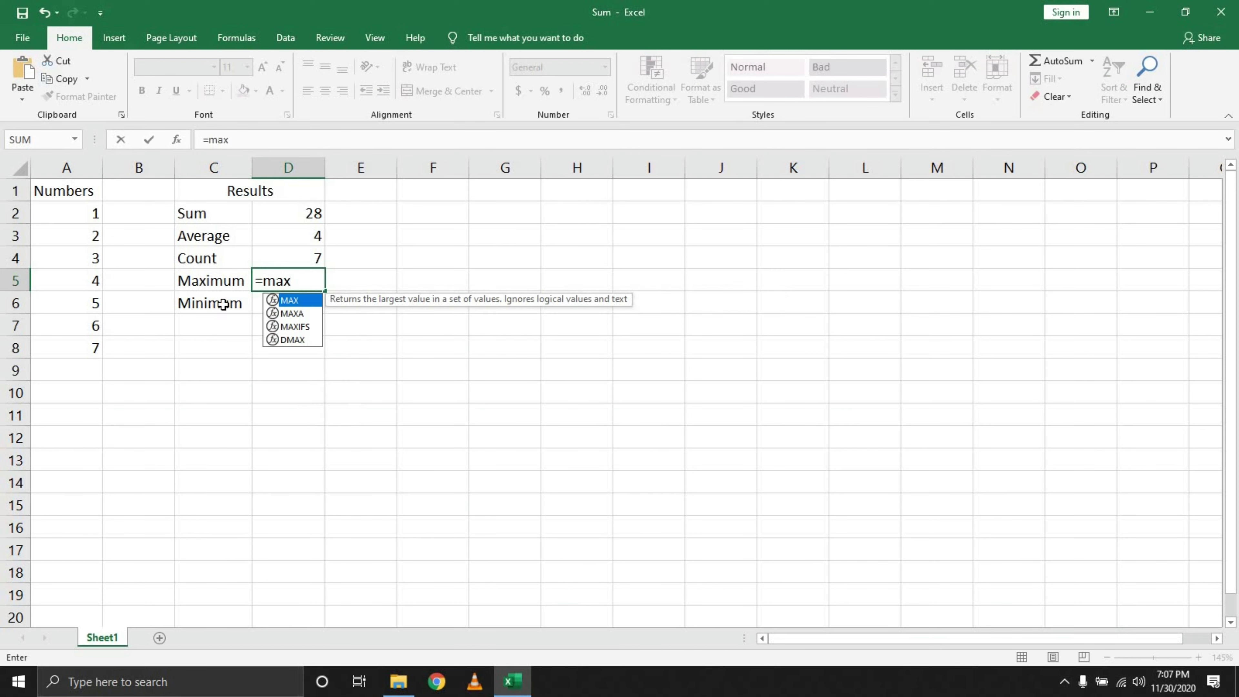
key(Tab)
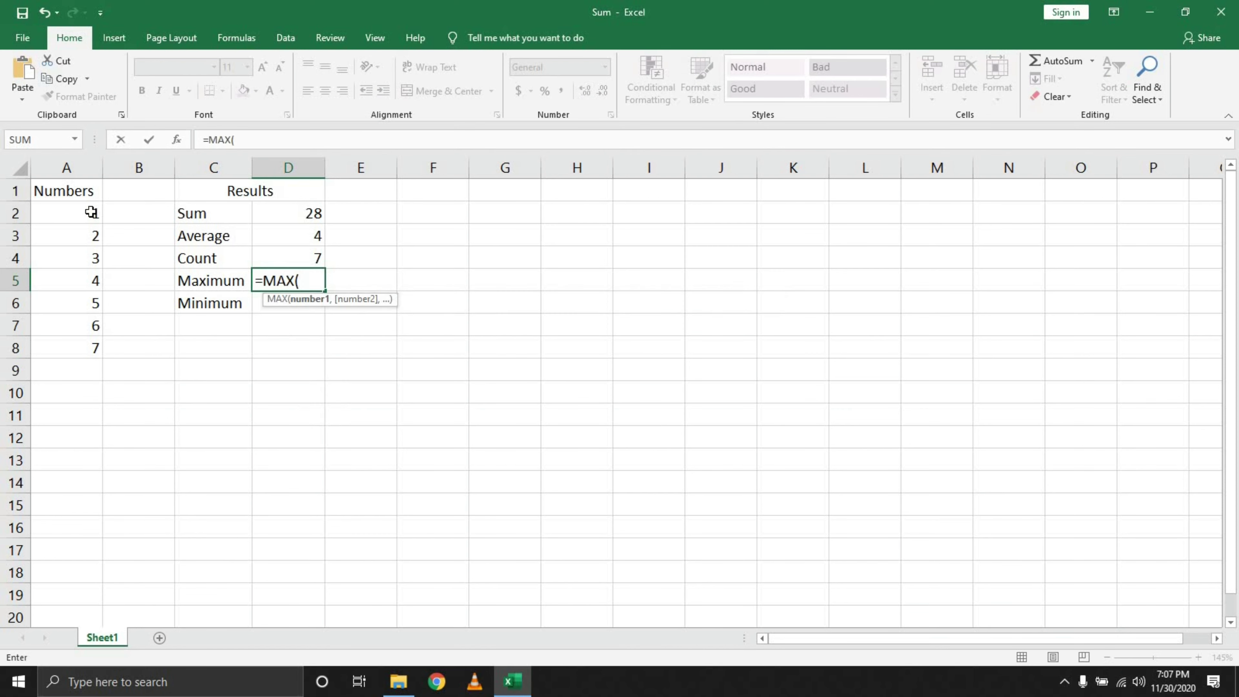
drag(94, 213, 95, 351)
key(Return)
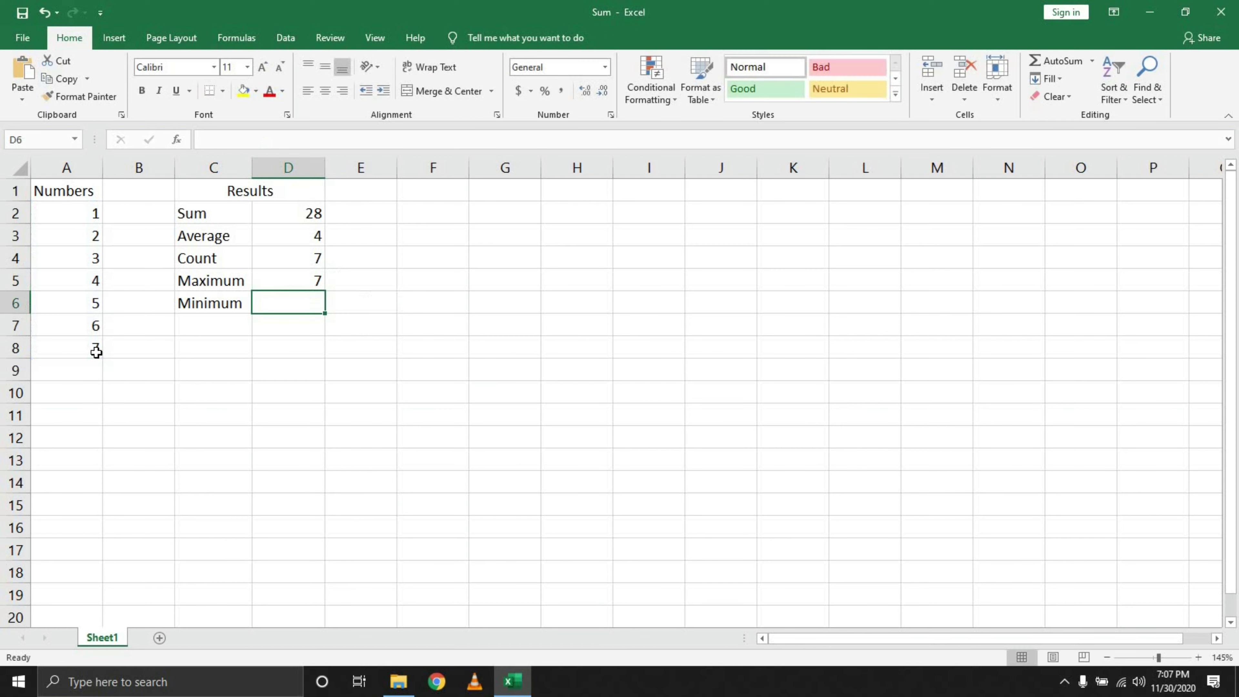
Enter a MIN formula over the range A2:A8 in cell D6 beside the Minimum label.
text(=min)
key(Tab)
drag(81, 215, 82, 351)
key(Return)
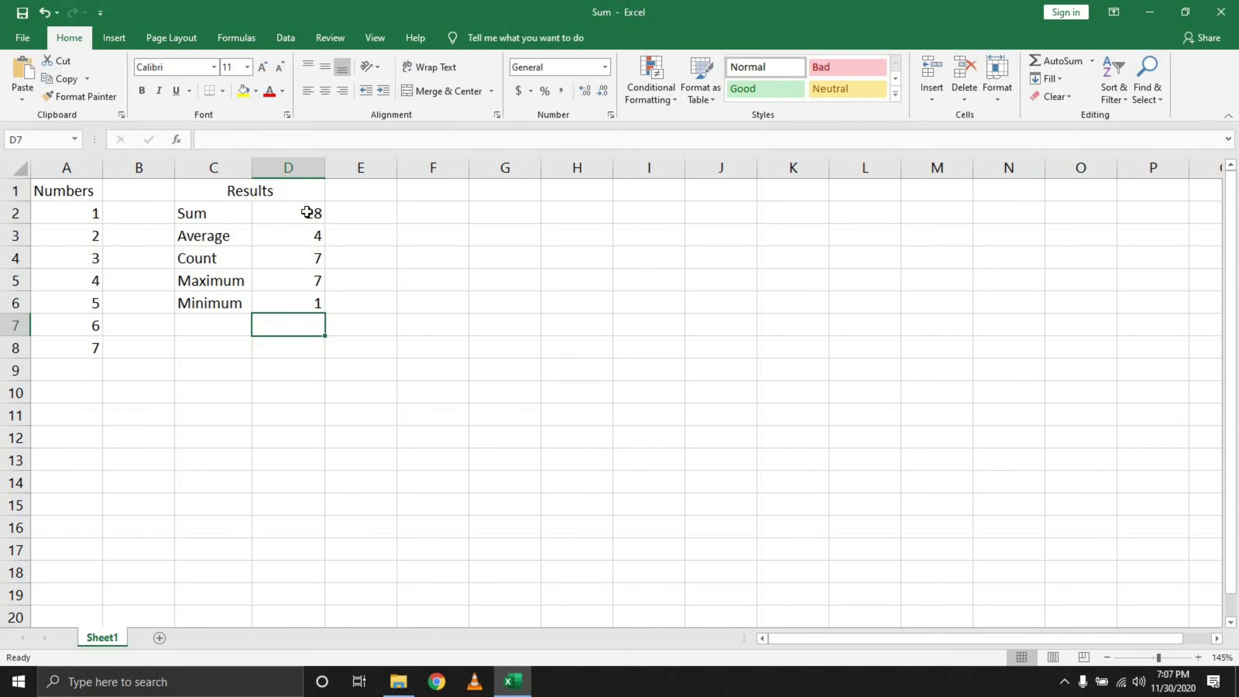
Clear all the formulas in the results range D2:D6 and select cell D2.
drag(307, 211, 317, 304)
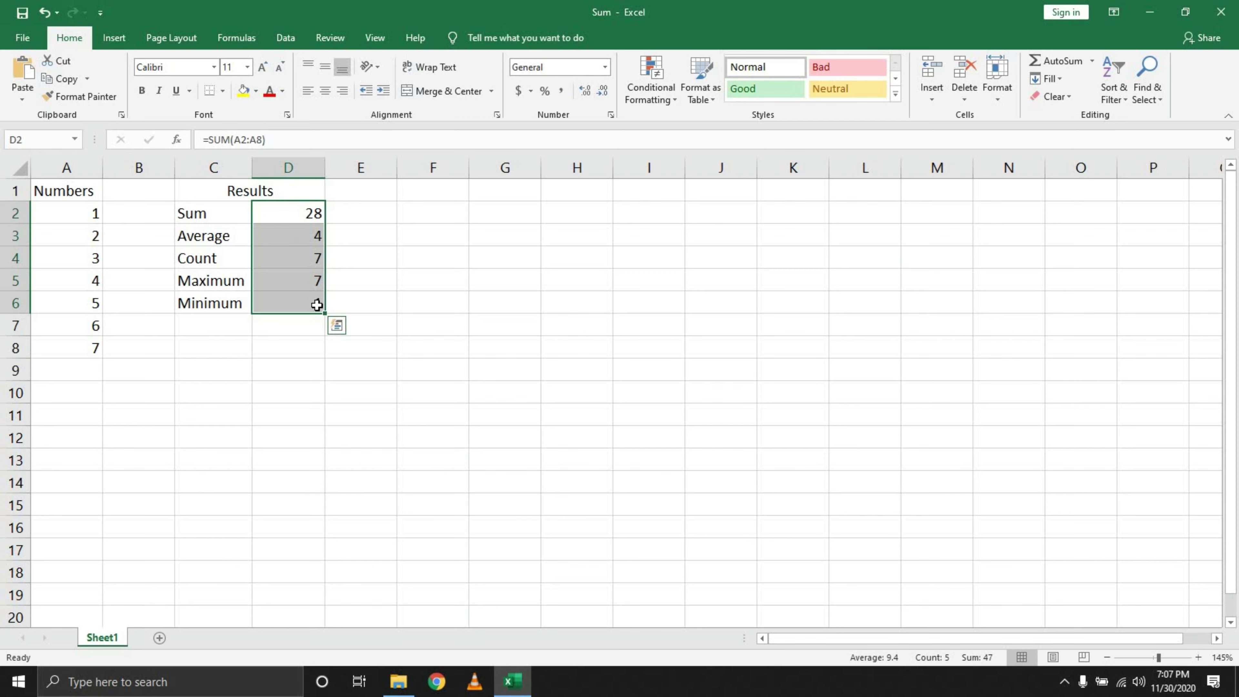
key(Delete)
click(296, 207)
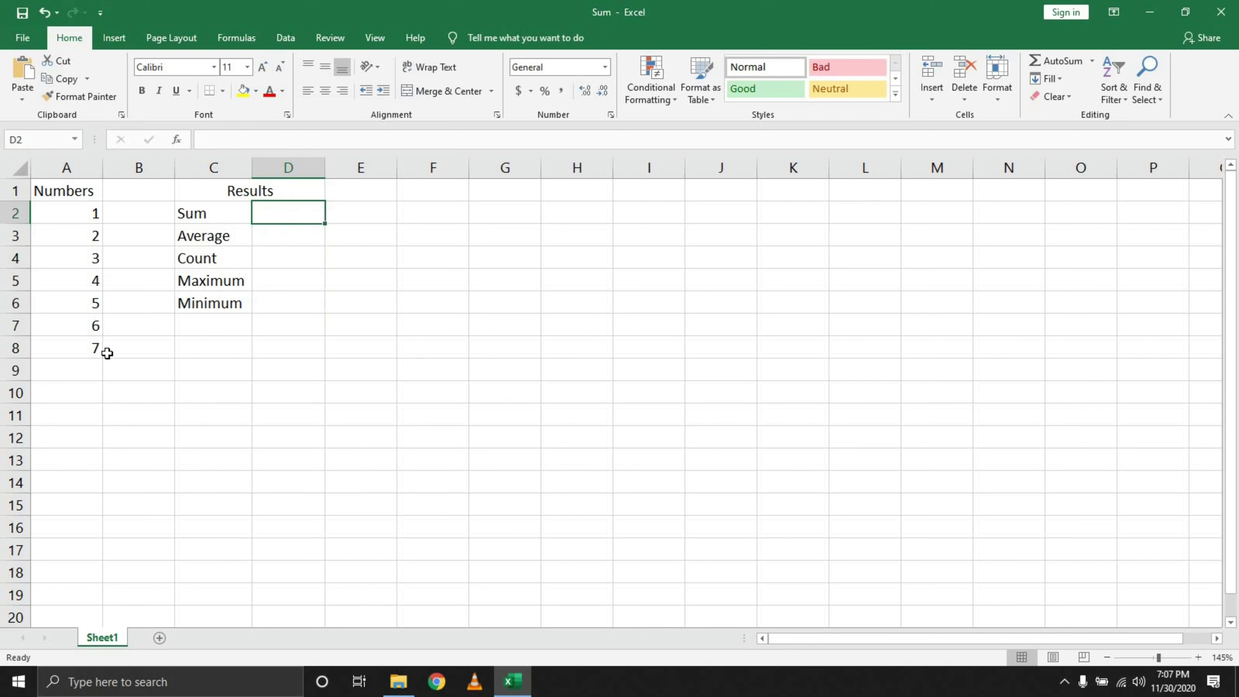
Total the range A2:A8 in cell A9 with AutoSum, and clear that cell again.
click(80, 372)
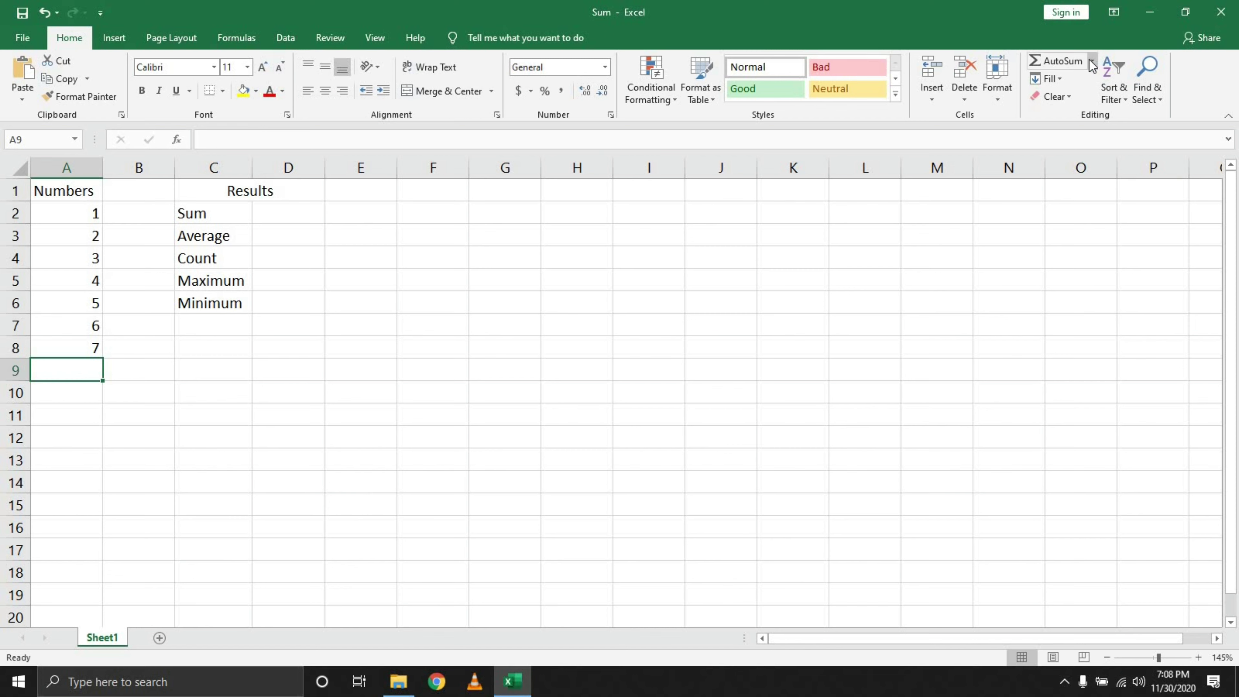
click(1073, 63)
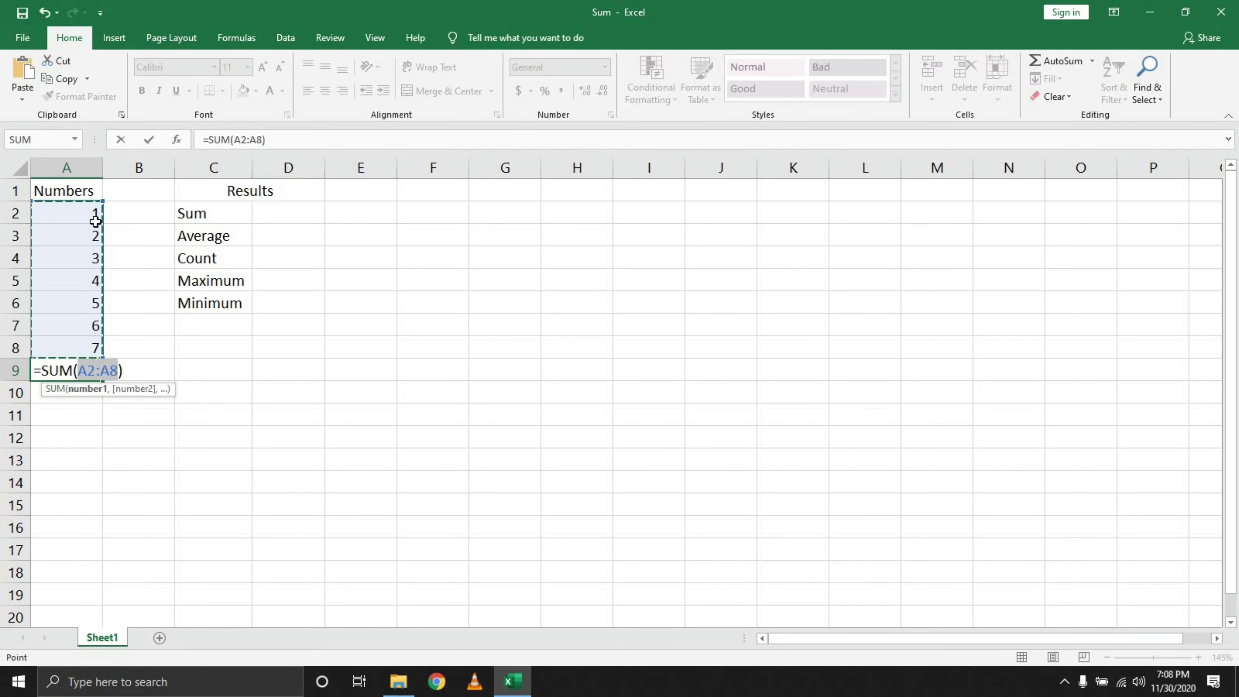
key(Return)
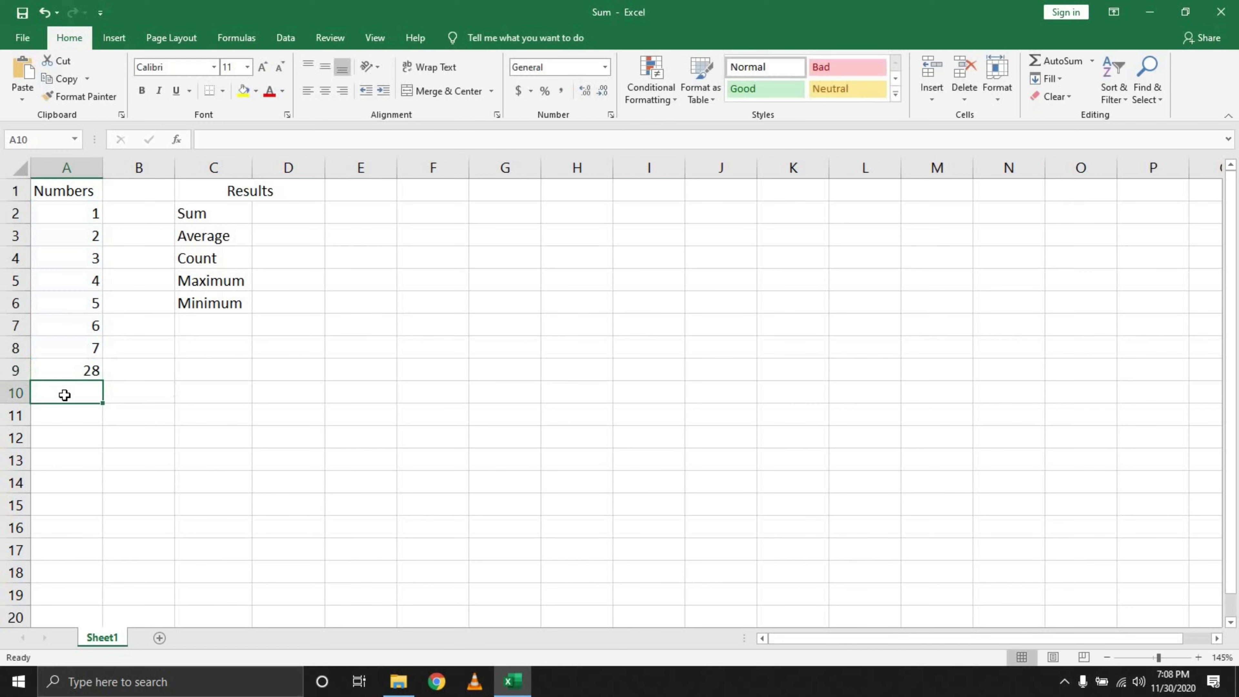
click(87, 372)
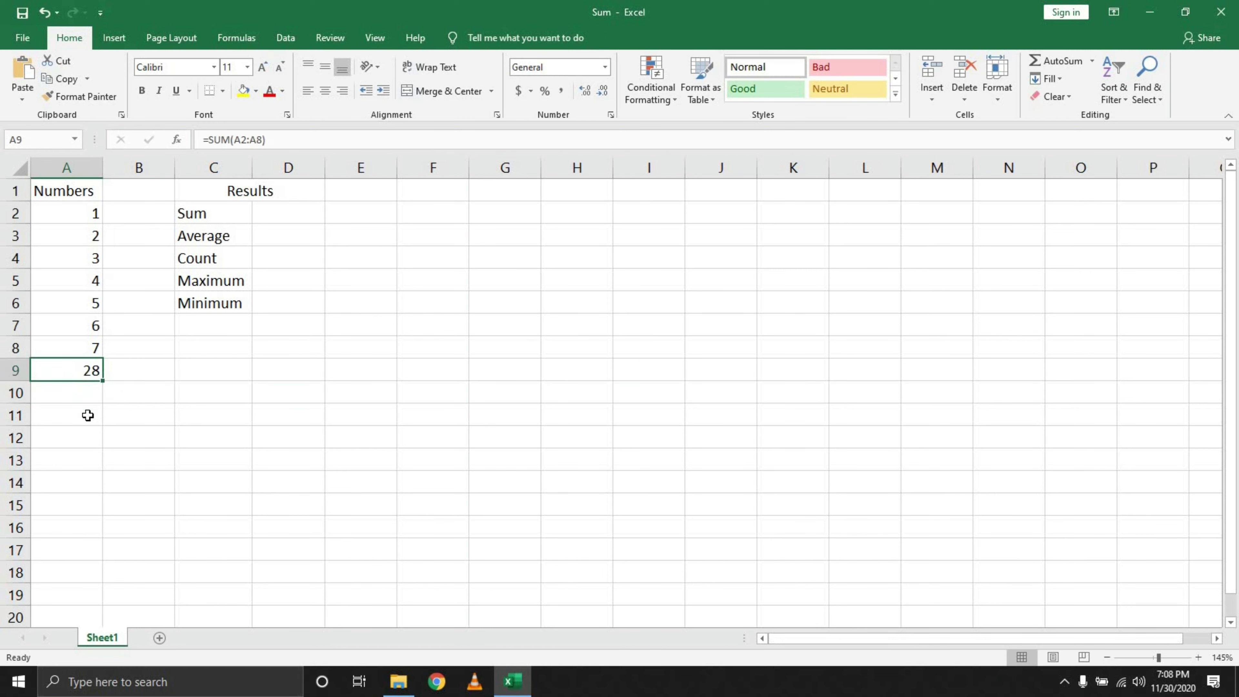
key(Delete)
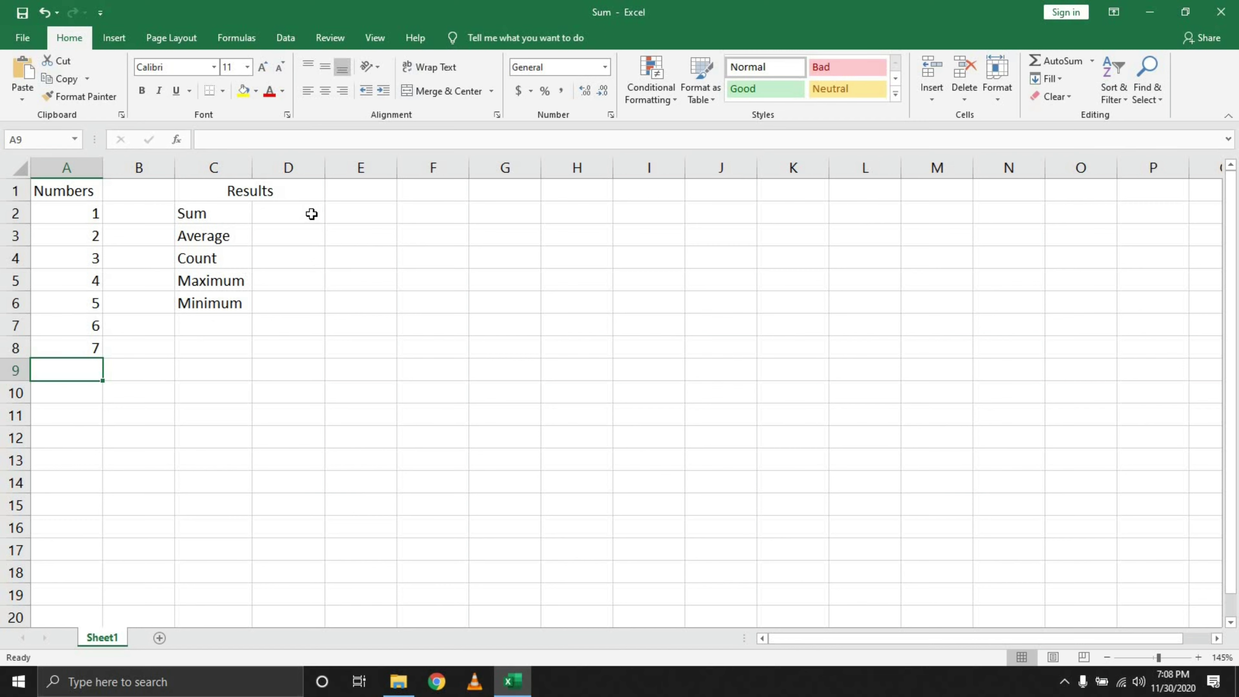
Try AutoSum in the empty cell H11 with a reference to H1, and cancel the formula.
click(580, 421)
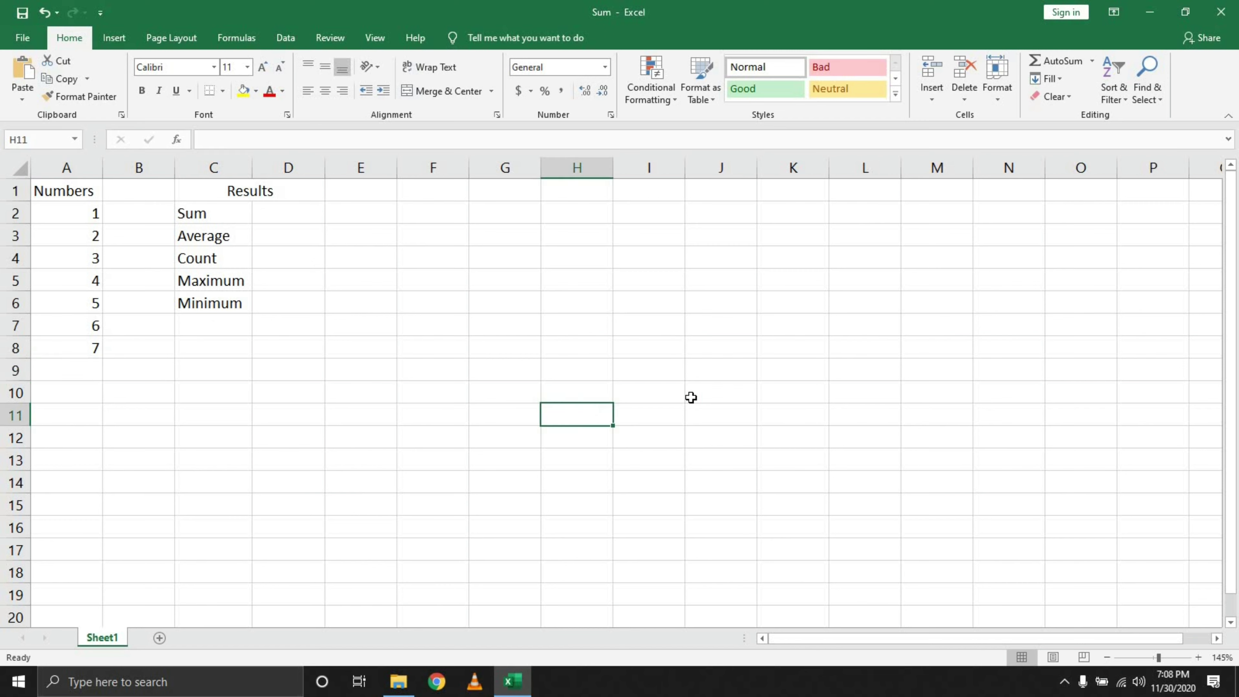
click(1063, 61)
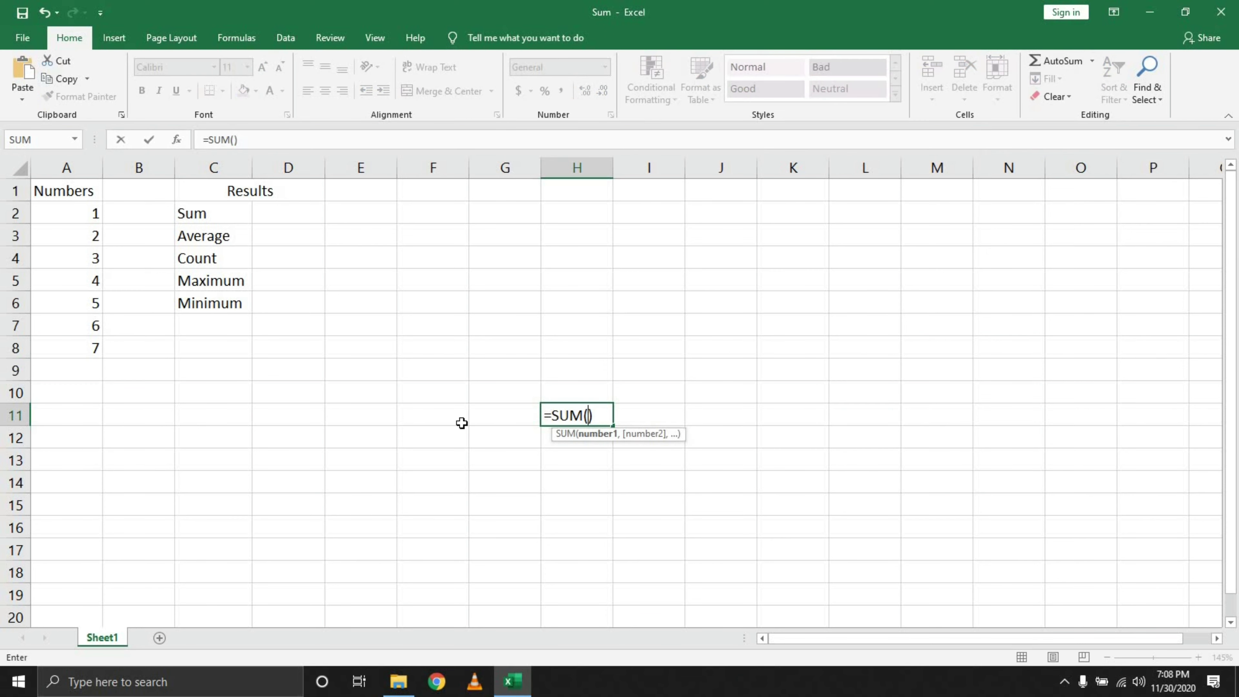
drag(521, 419, 55, 418)
drag(581, 394, 586, 188)
click(586, 190)
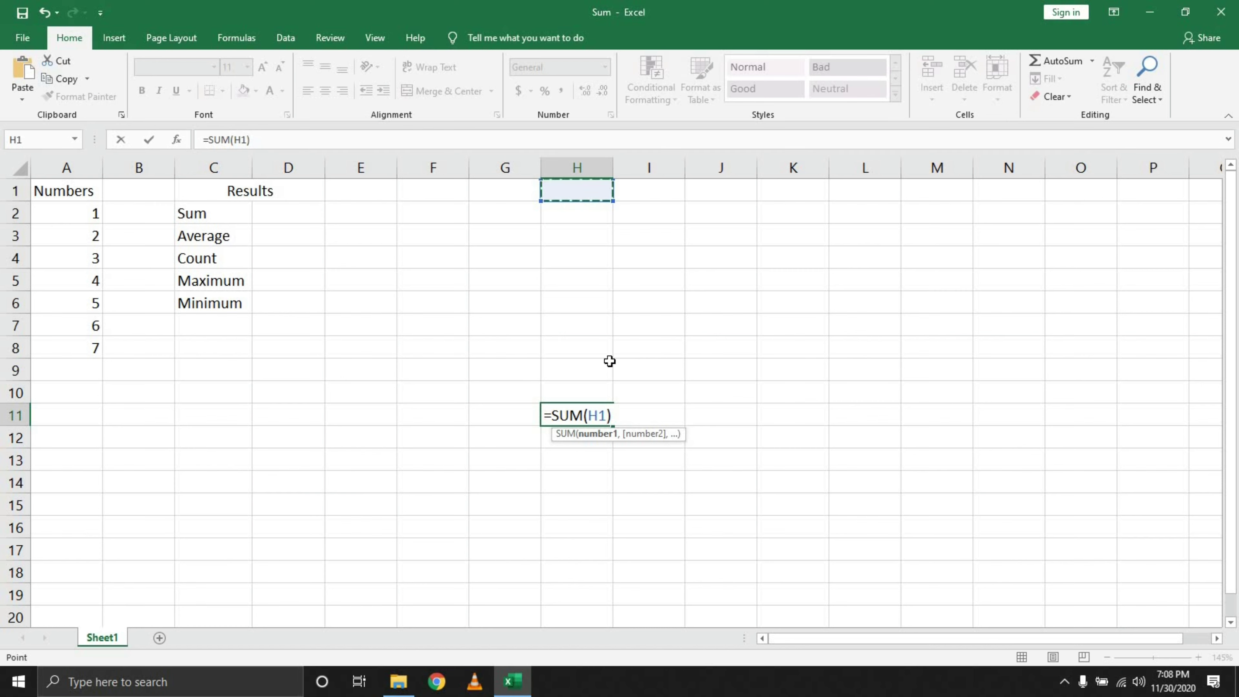
key(Escape)
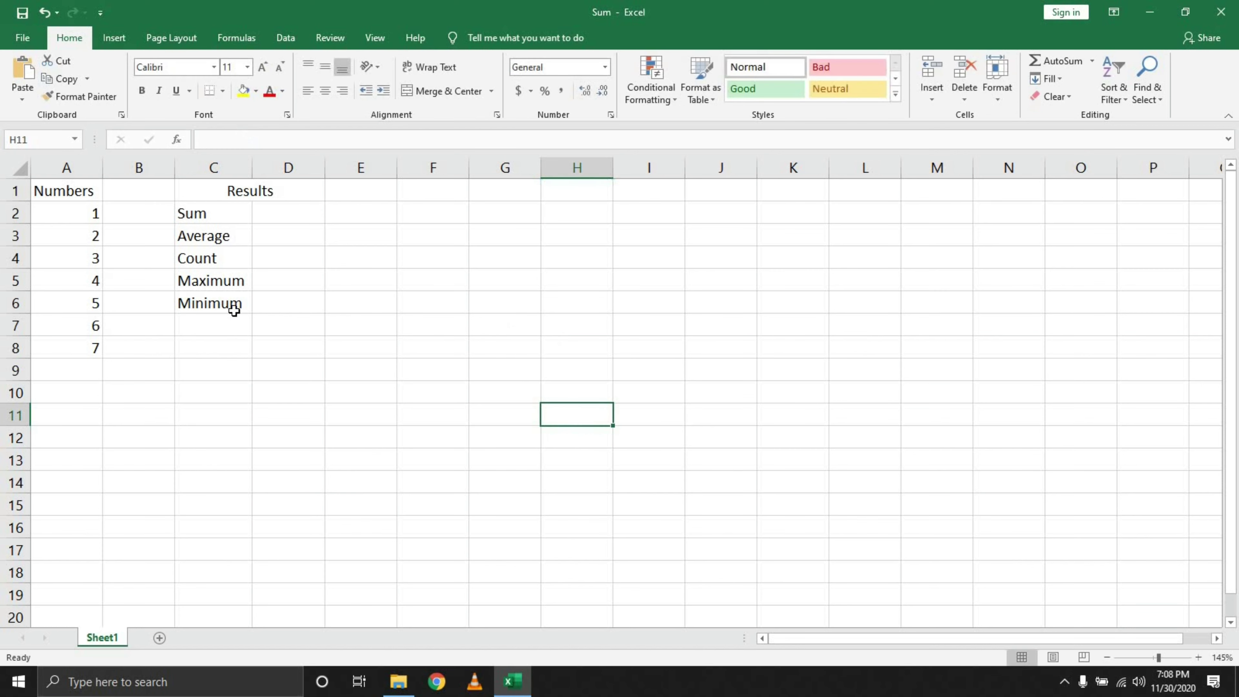
Try AutoSum in cell D2 with the range changed to A2:A8, and cancel the entry.
click(285, 214)
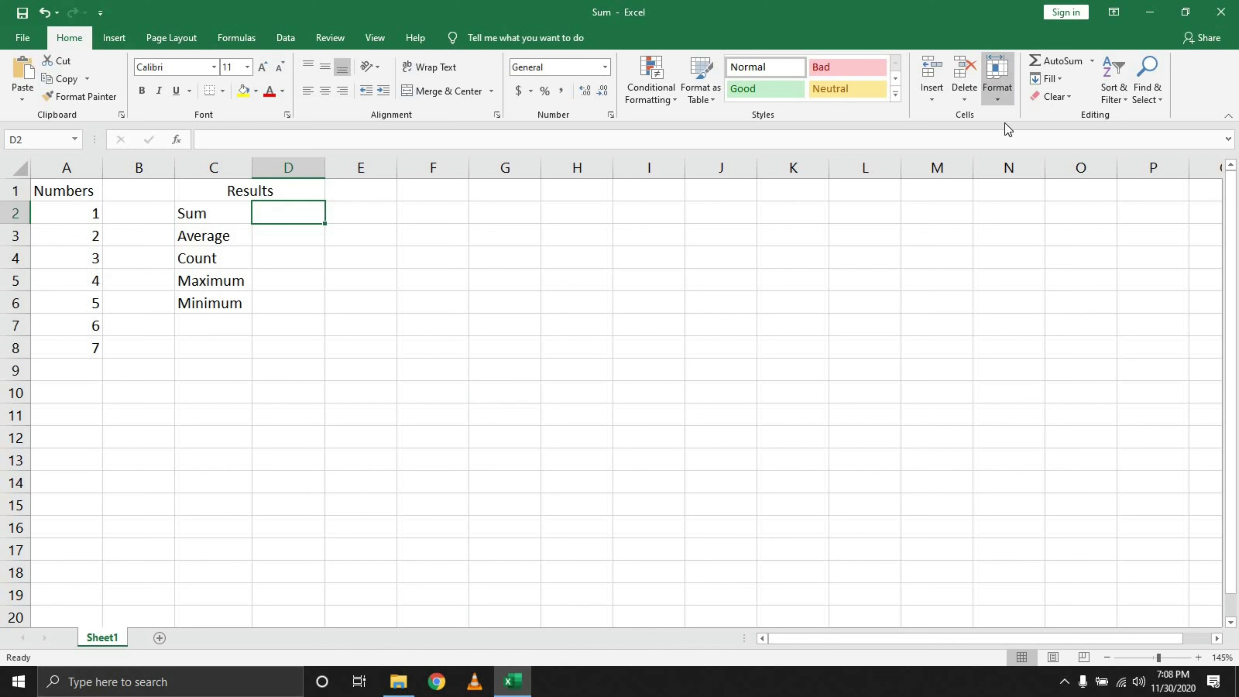
click(1071, 61)
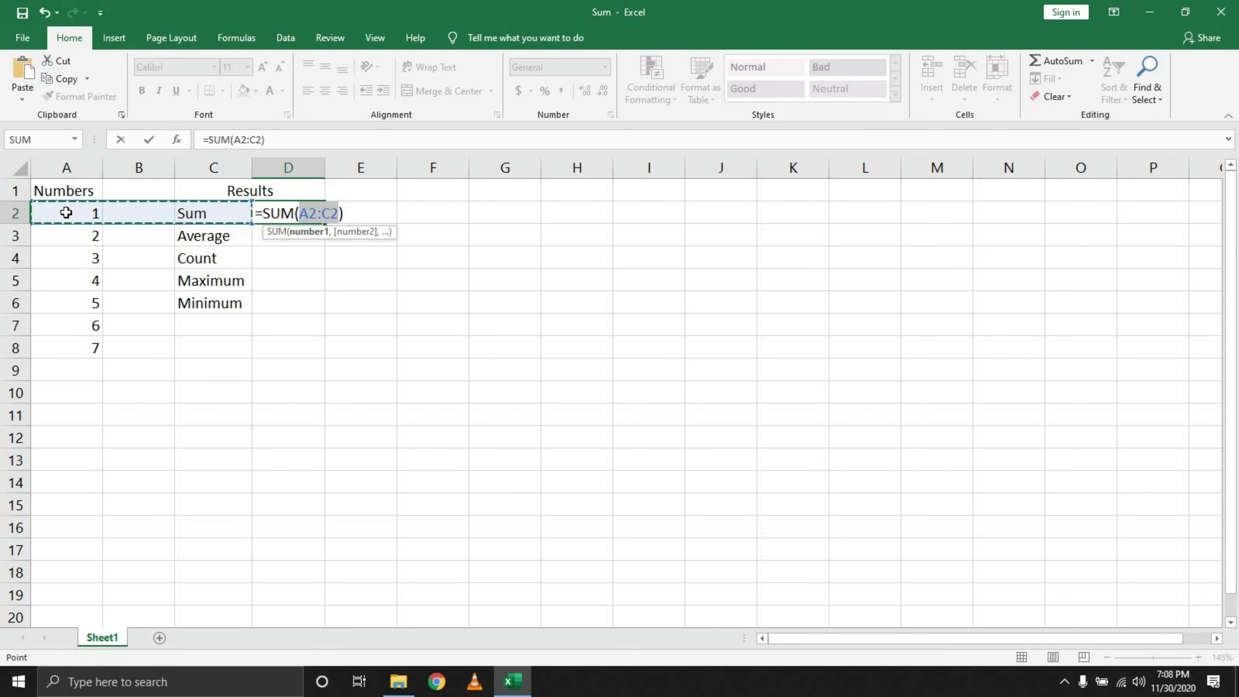
drag(76, 212, 190, 213)
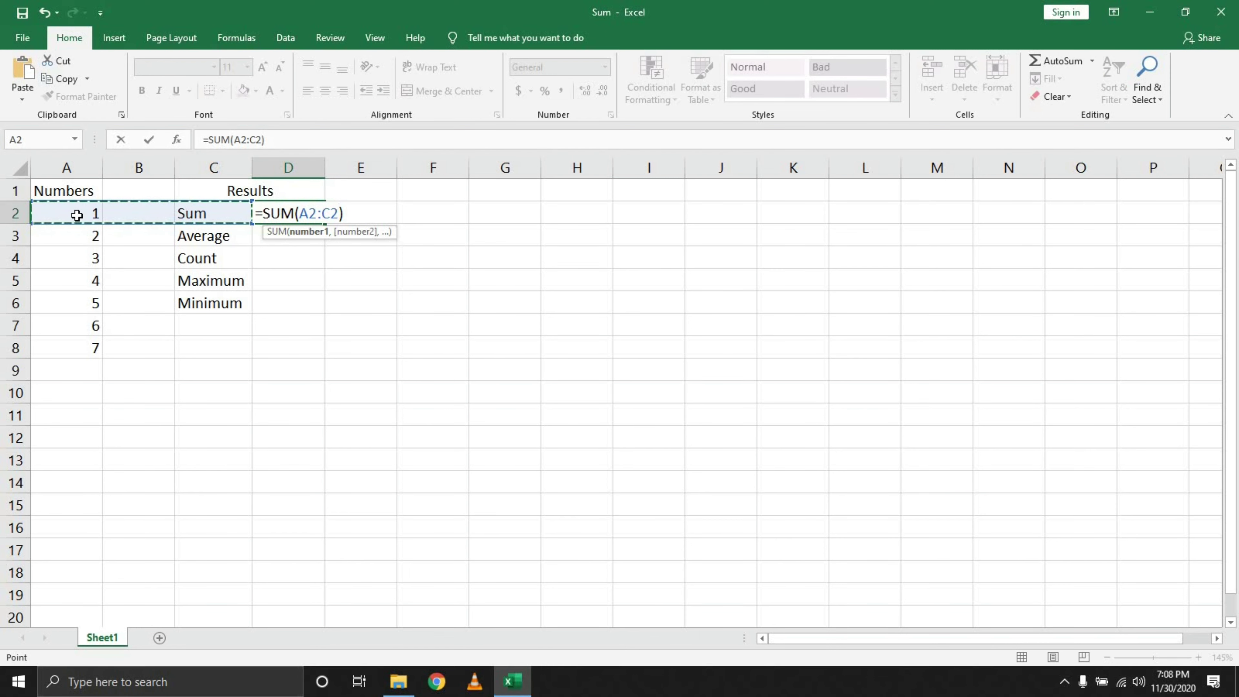
drag(77, 216, 88, 344)
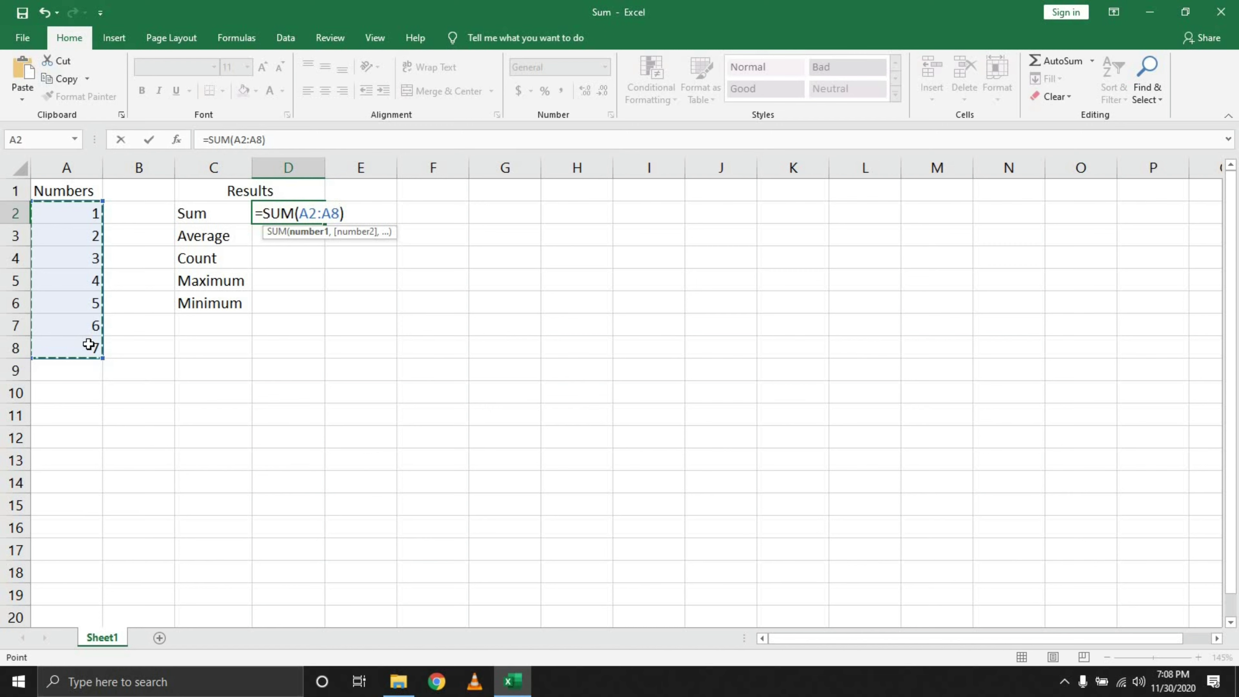
key(Escape)
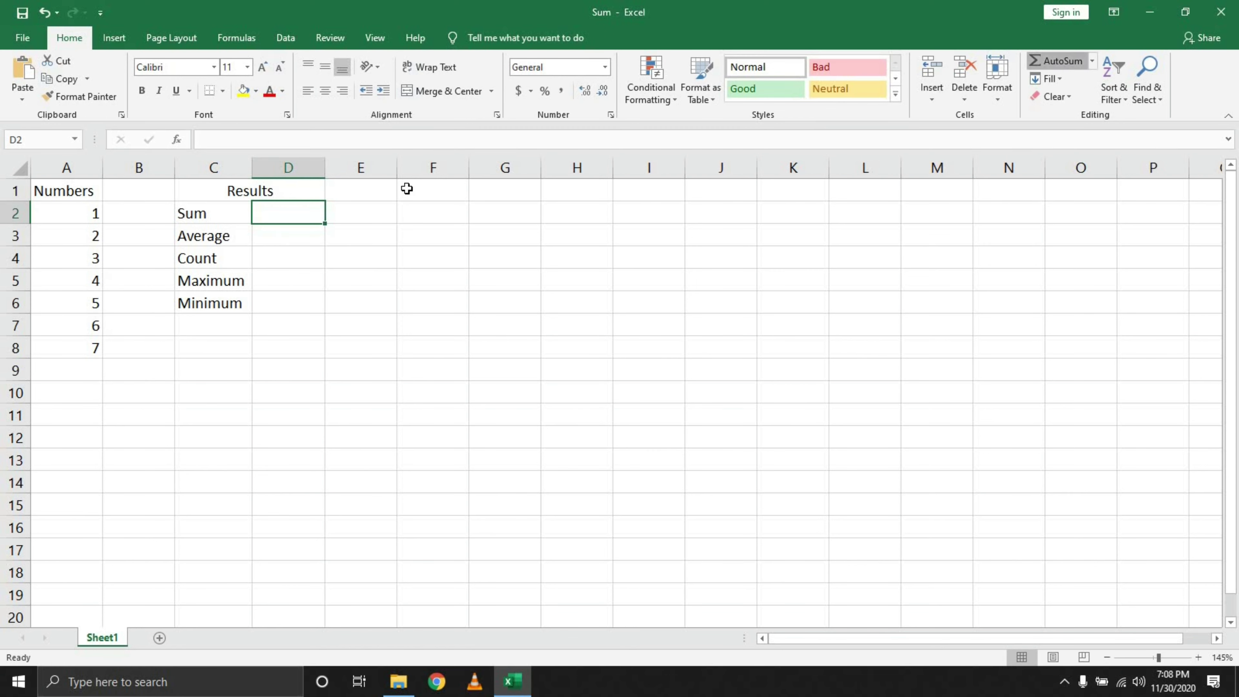
Enter an AutoSum total of the range A2:A8 in cell D2 beside the Sum label.
key(alt+equal)
drag(80, 215, 74, 345)
key(Return)
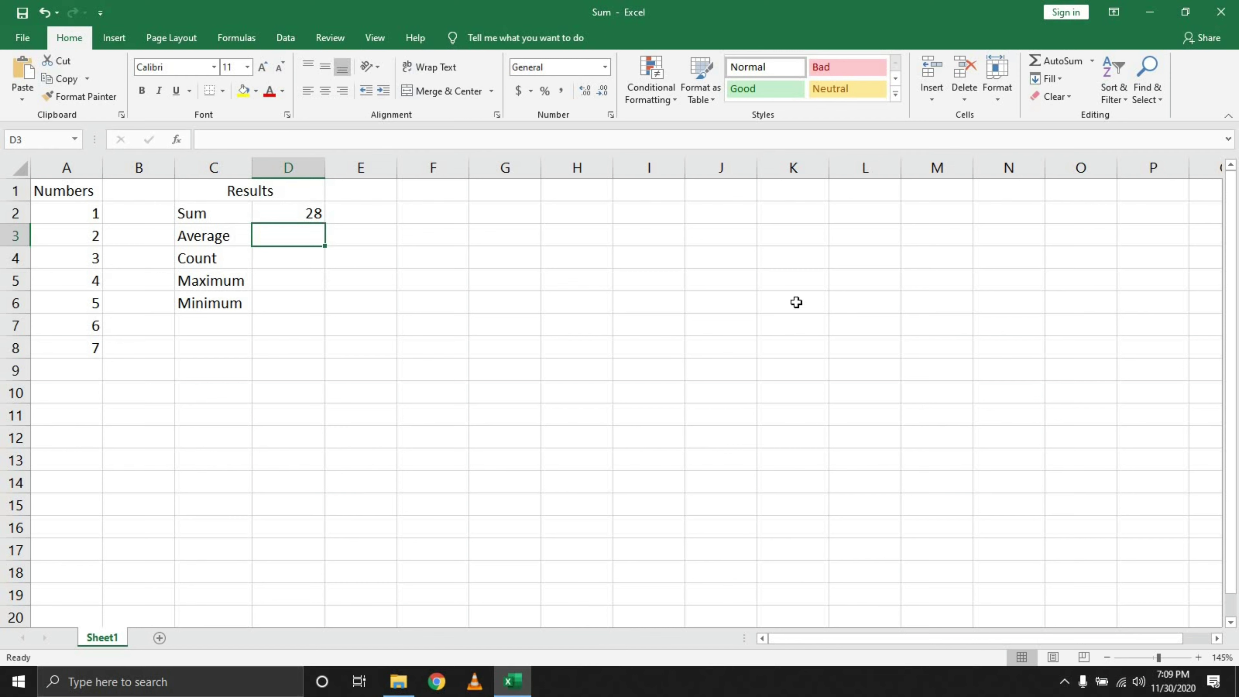
Use the AutoSum Average function over the range A2:A8 in cell D3 beside the Average label.
click(1093, 62)
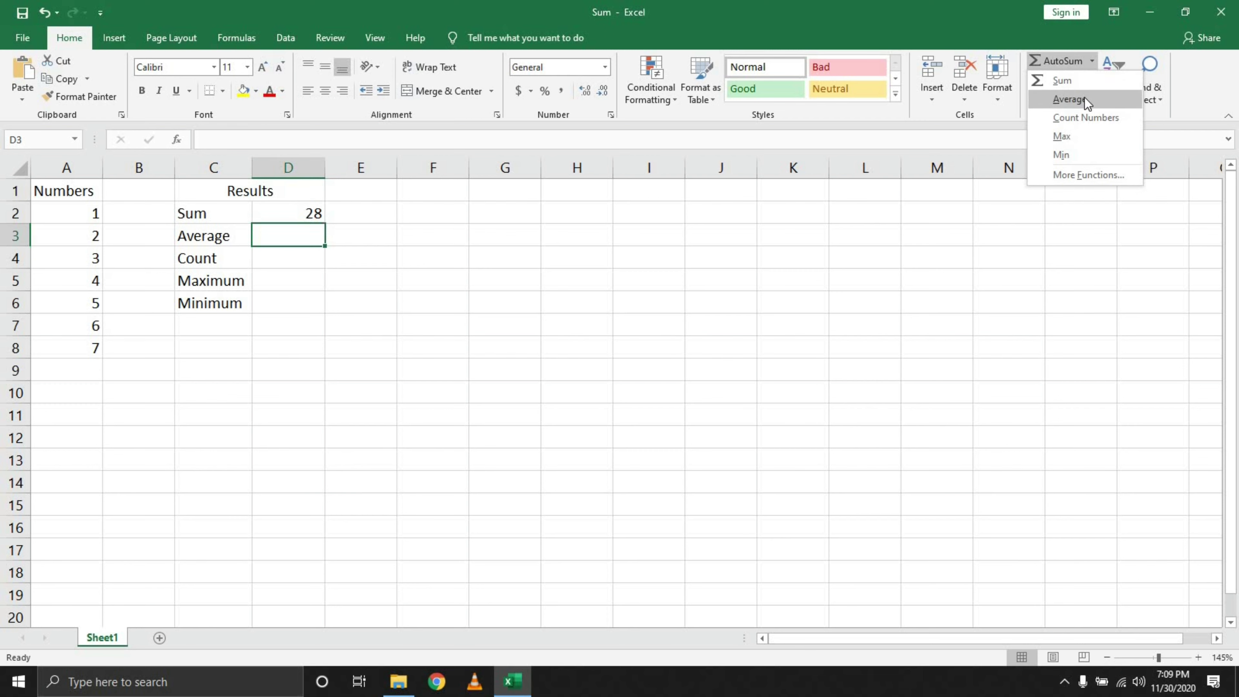
click(1068, 102)
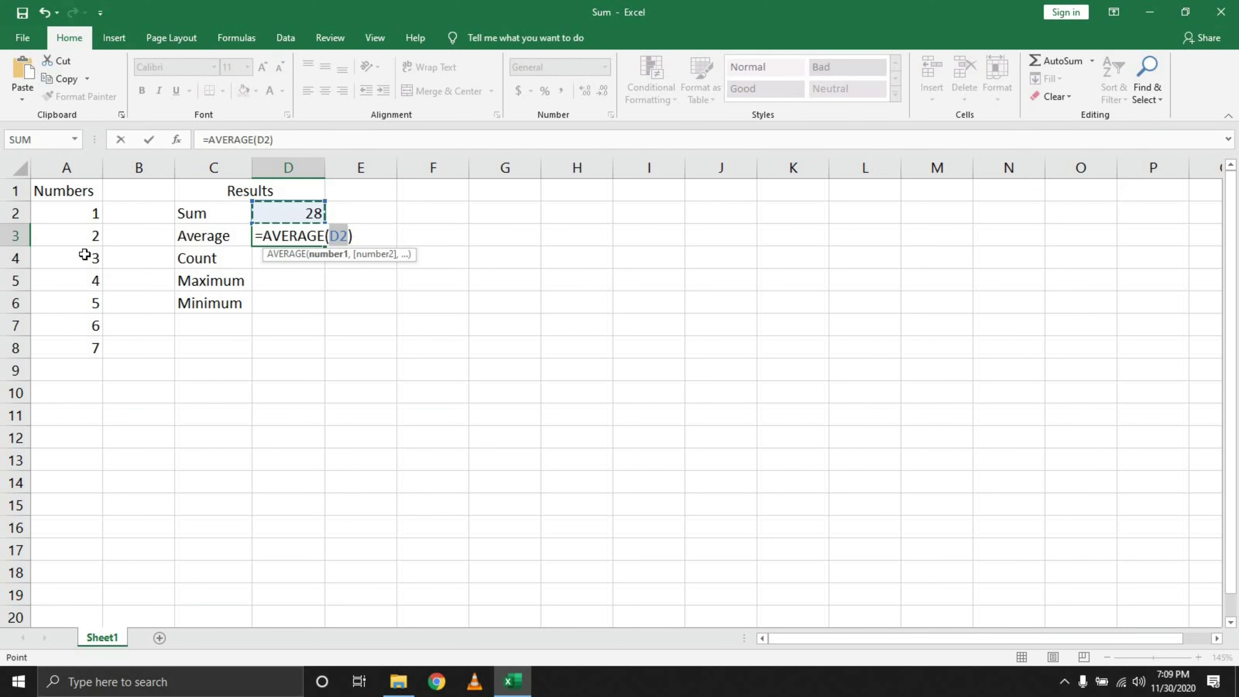
drag(91, 217, 64, 345)
key(Return)
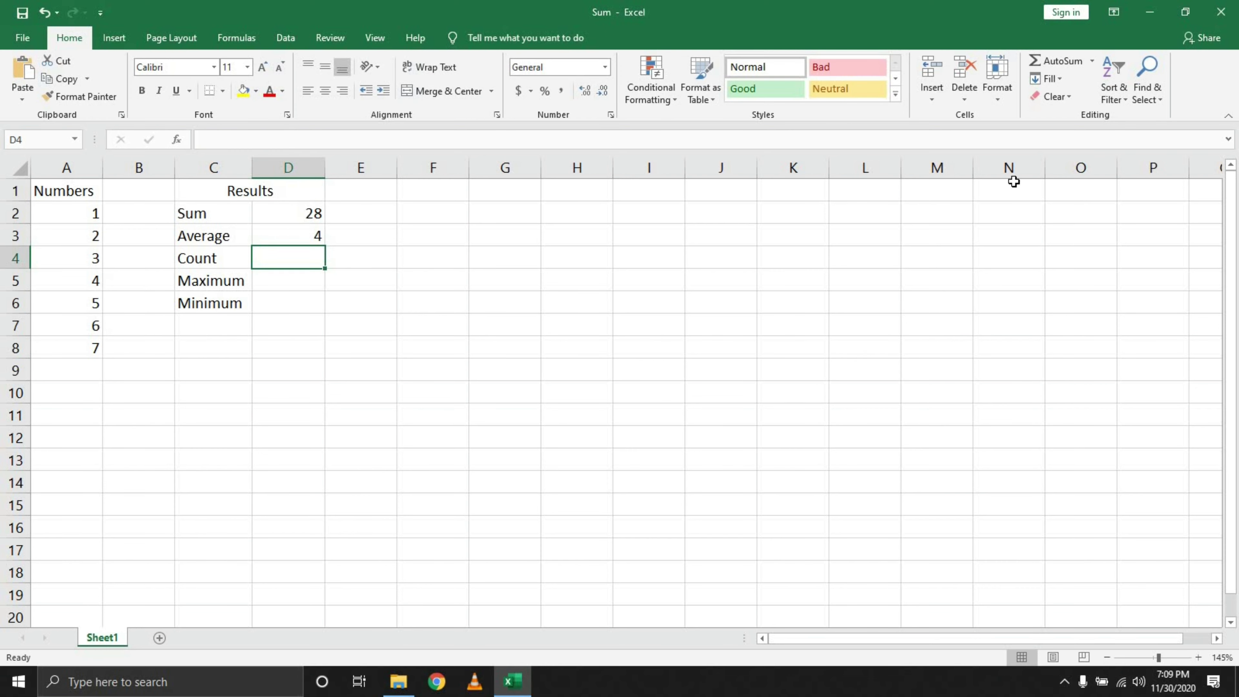
Use the AutoSum Count Numbers function over the range A2:A8 in cell D4 beside the Count label.
click(1092, 64)
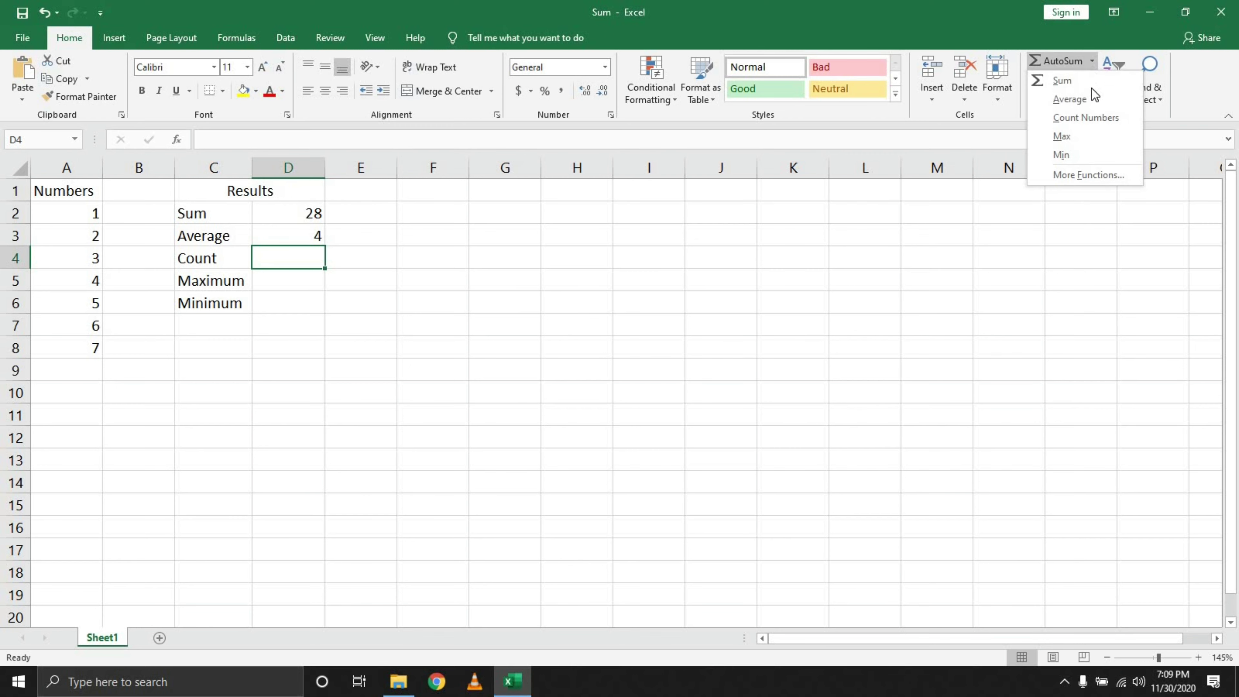
click(1099, 122)
drag(90, 215, 71, 340)
key(Return)
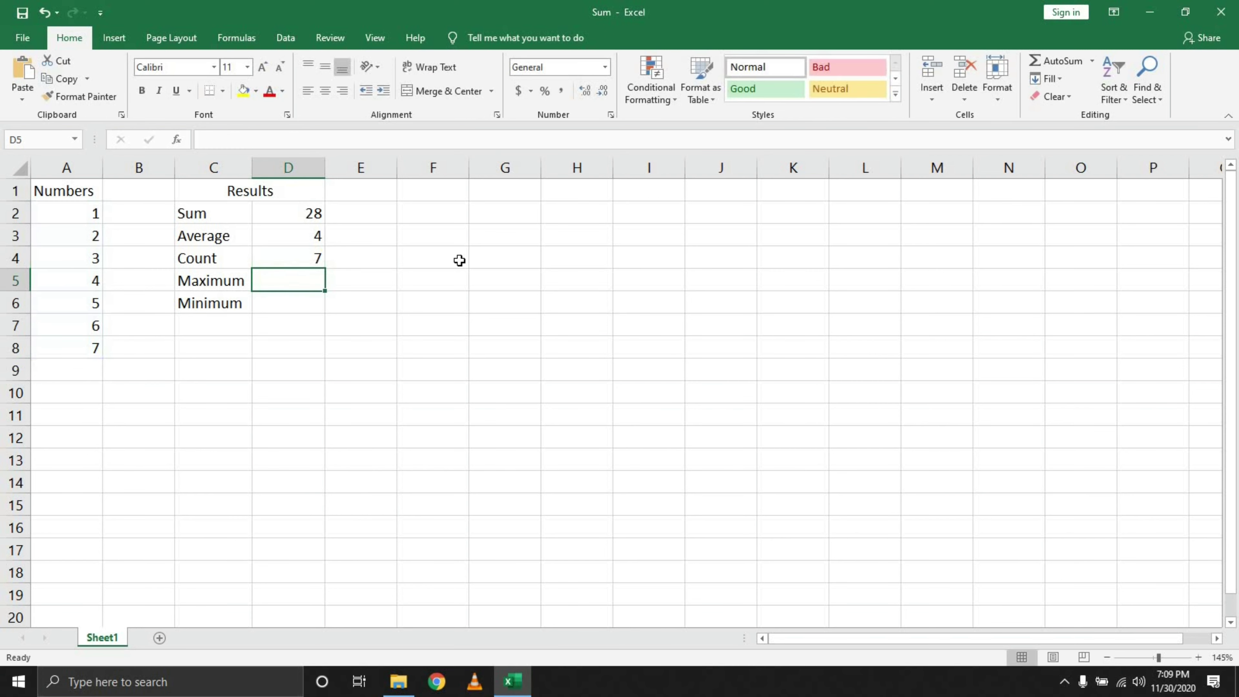
Use the AutoSum Max function over the range A2:A8 in cell D5 beside the Maximum label.
click(1091, 61)
click(1076, 137)
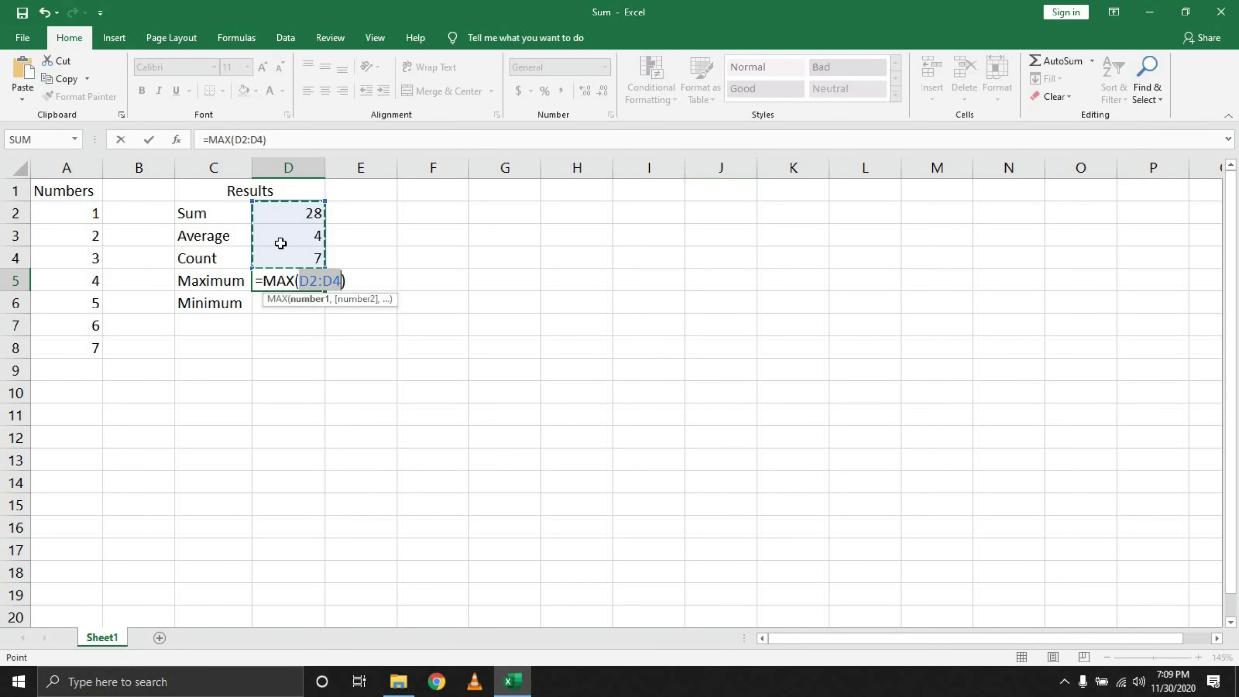
drag(91, 215, 77, 340)
key(Return)
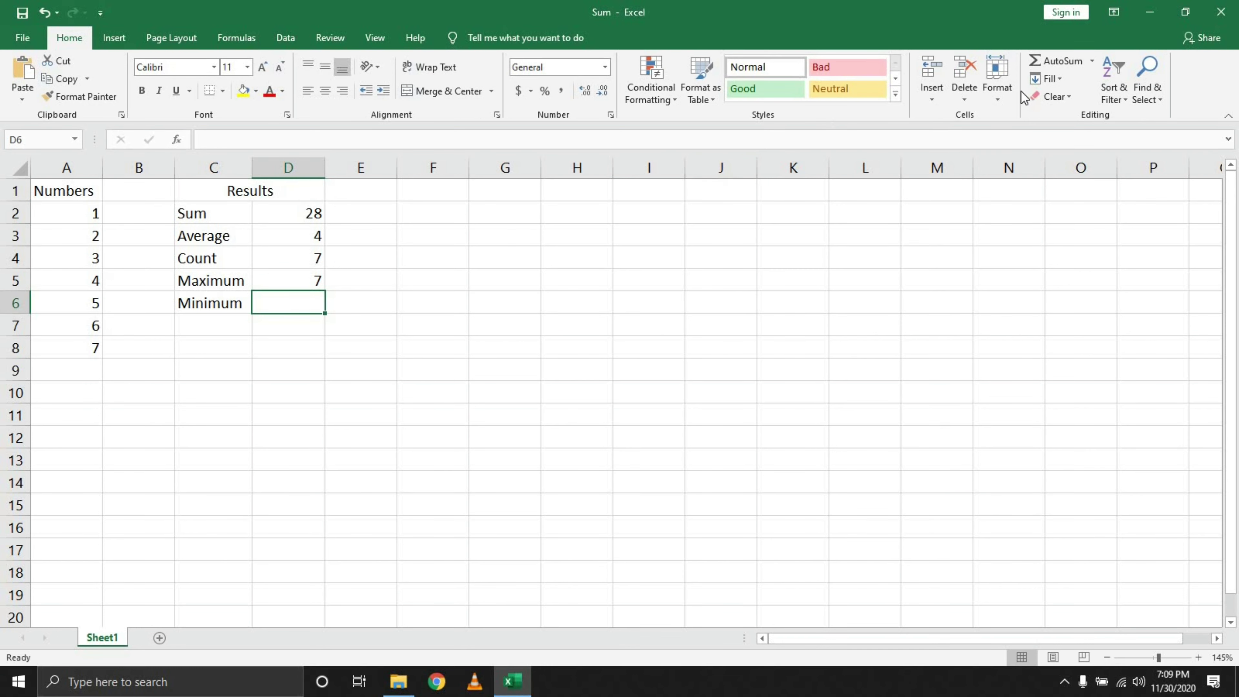
Use the AutoSum Min function over the range A2:A8 in cell D6 beside the Minimum label.
click(1093, 68)
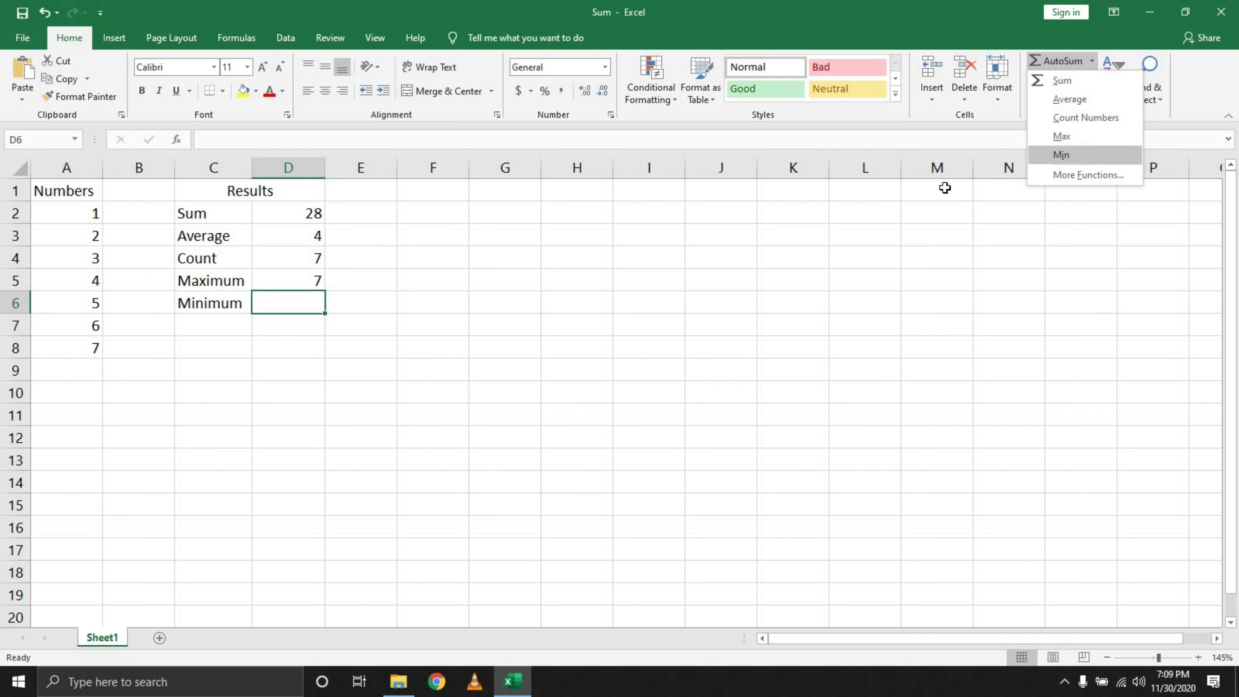
key(Return)
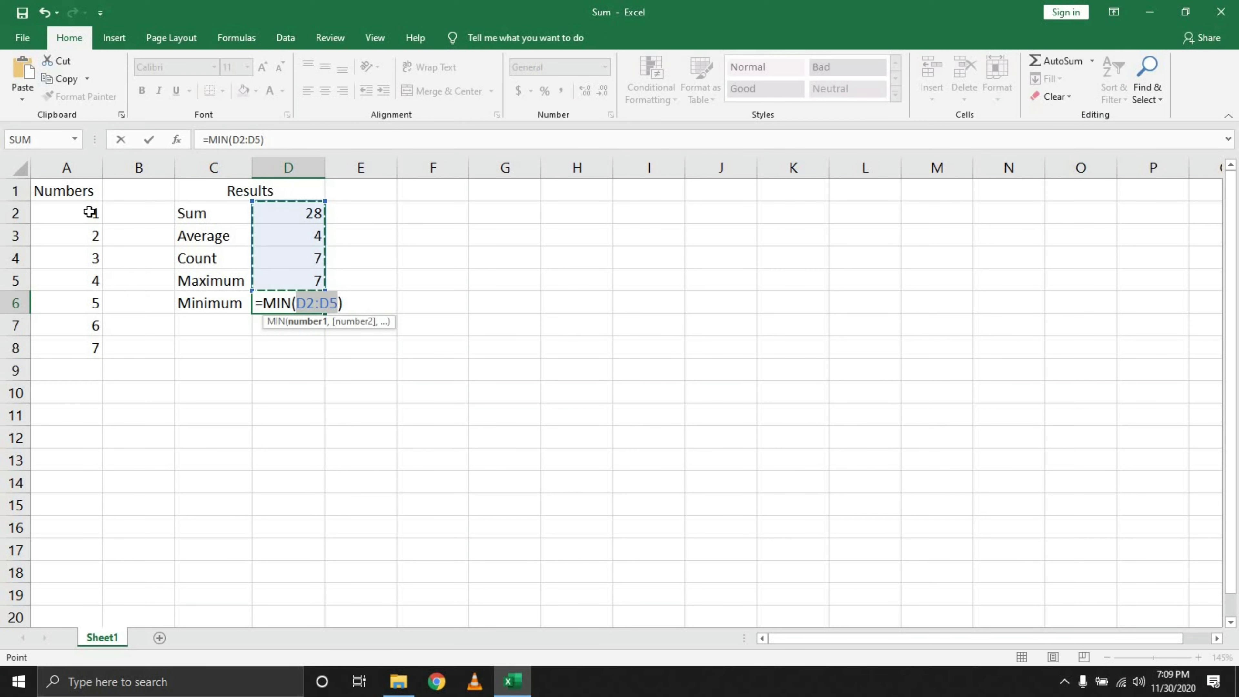
drag(90, 212, 82, 346)
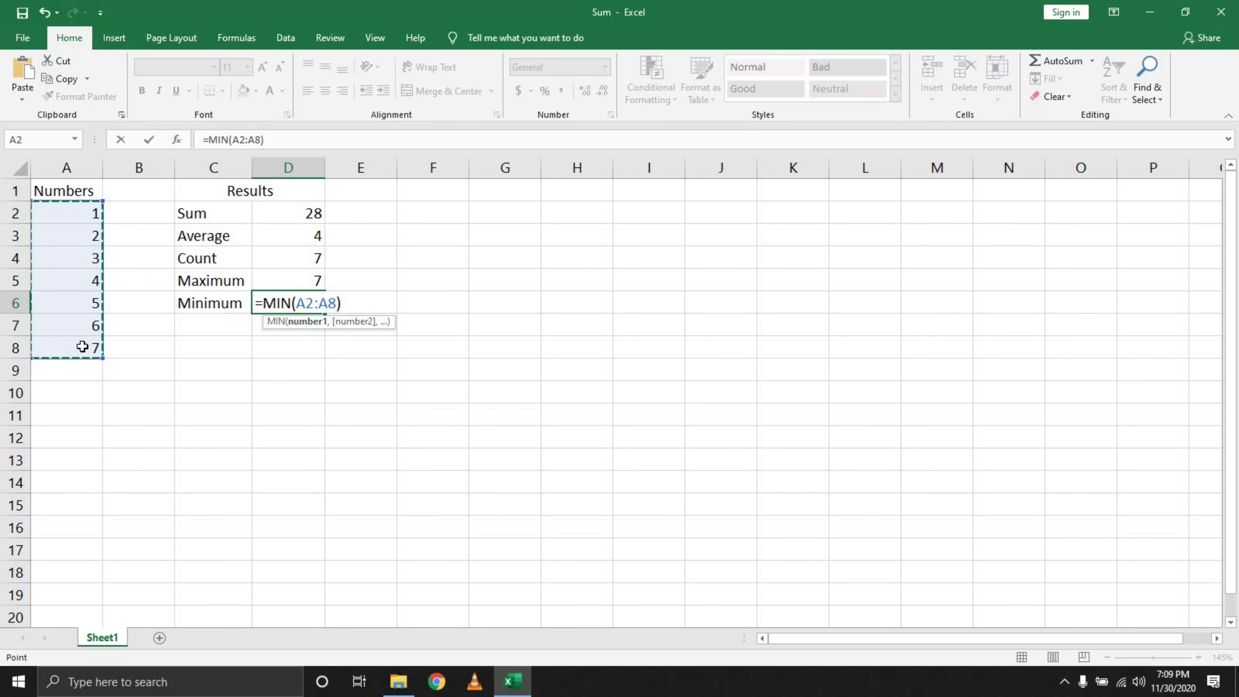
key(Return)
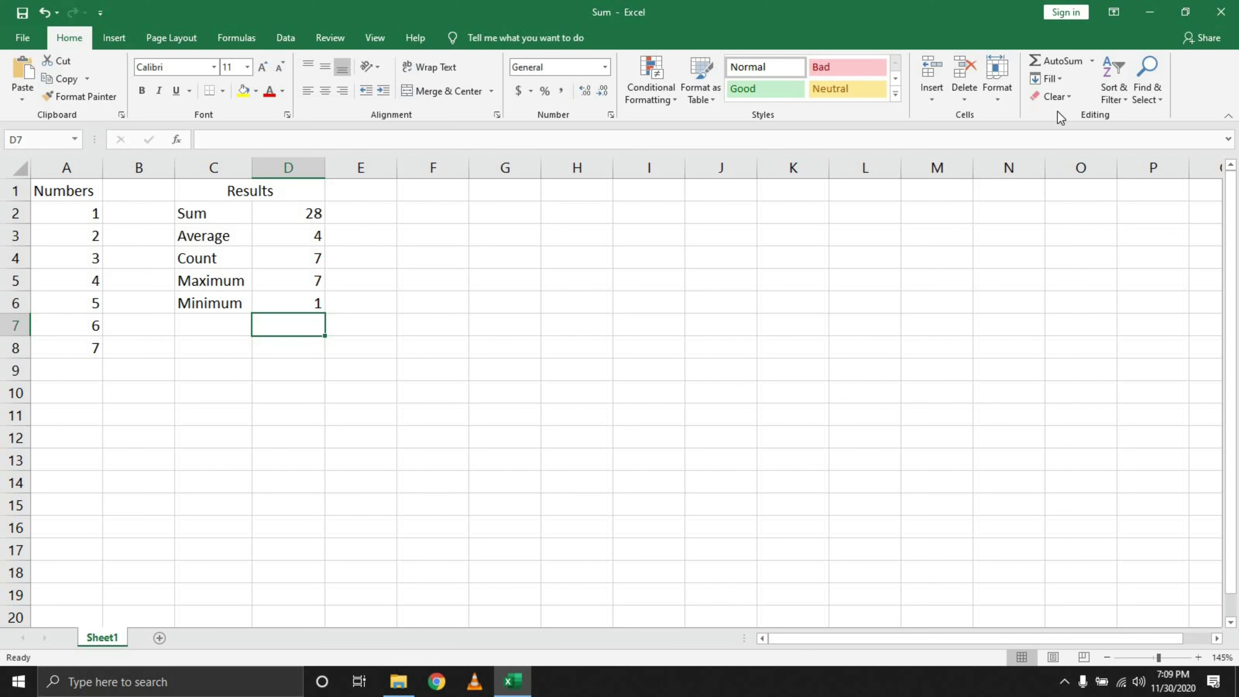
Browse the available functions under More Functions in the All, Financial and Date & Time categories, and leave without inserting one.
click(1091, 64)
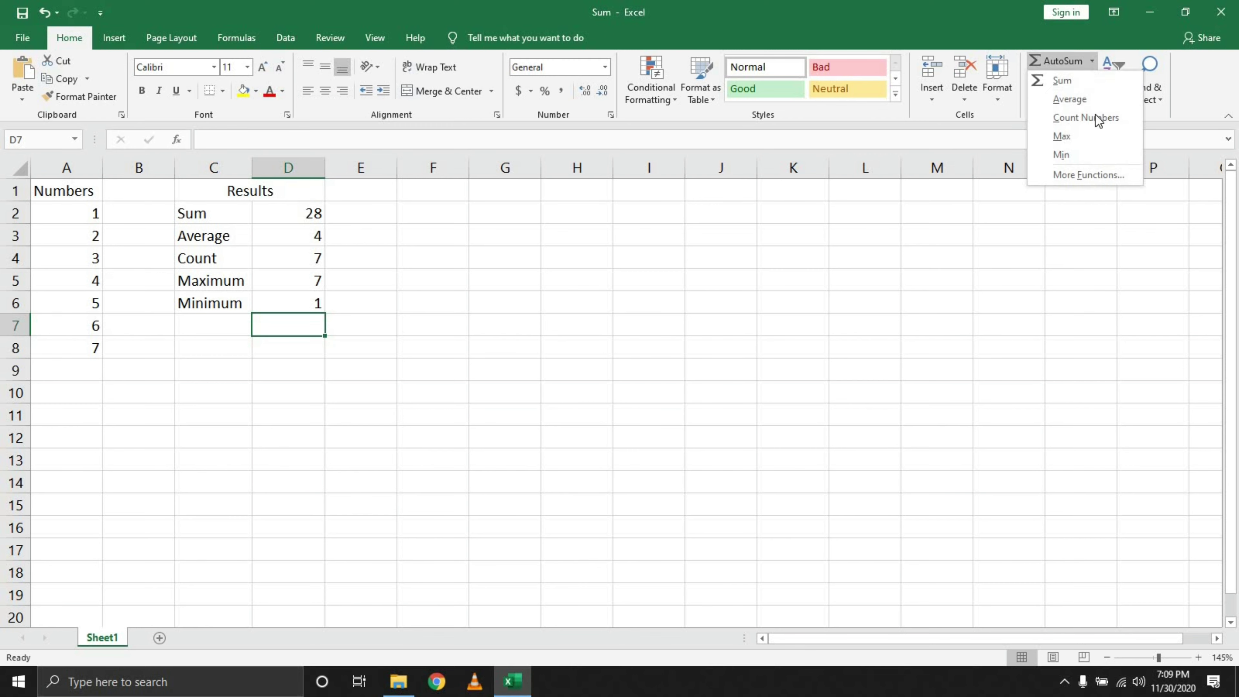
click(1109, 174)
mouse_move(646, 234)
mouse_down()
mouse_move(648, 262)
mouse_move(650, 219)
mouse_move(650, 252)
mouse_up()
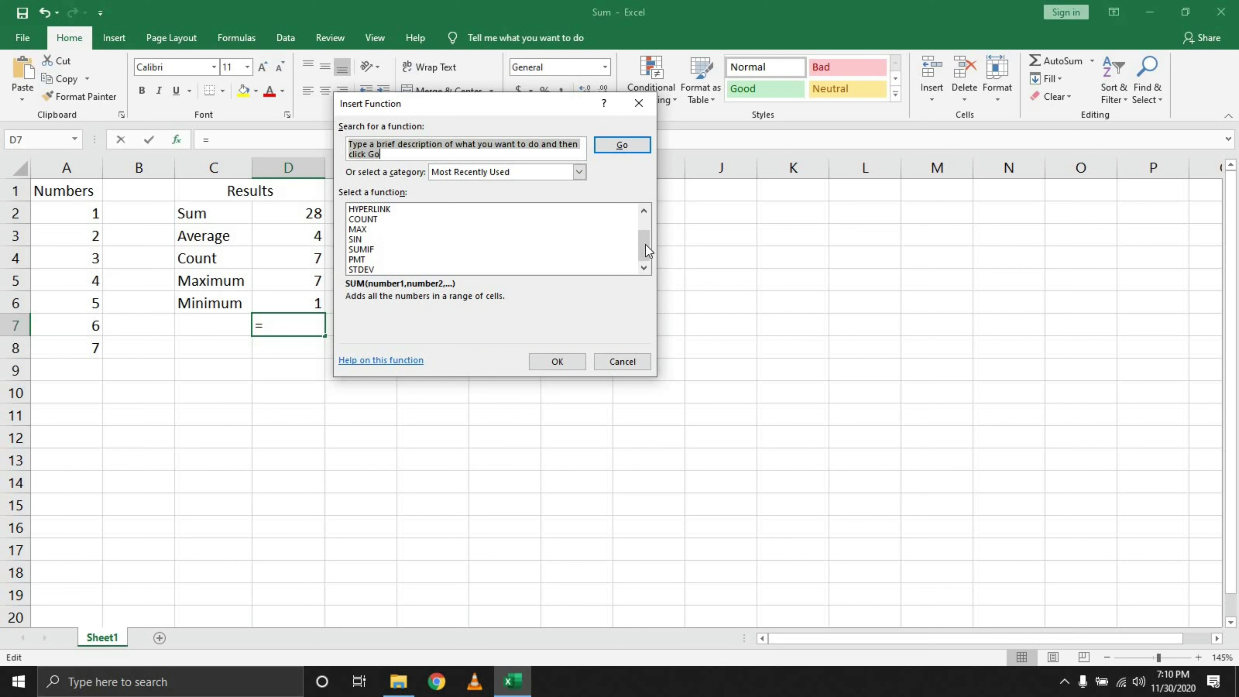
drag(646, 244, 603, 224)
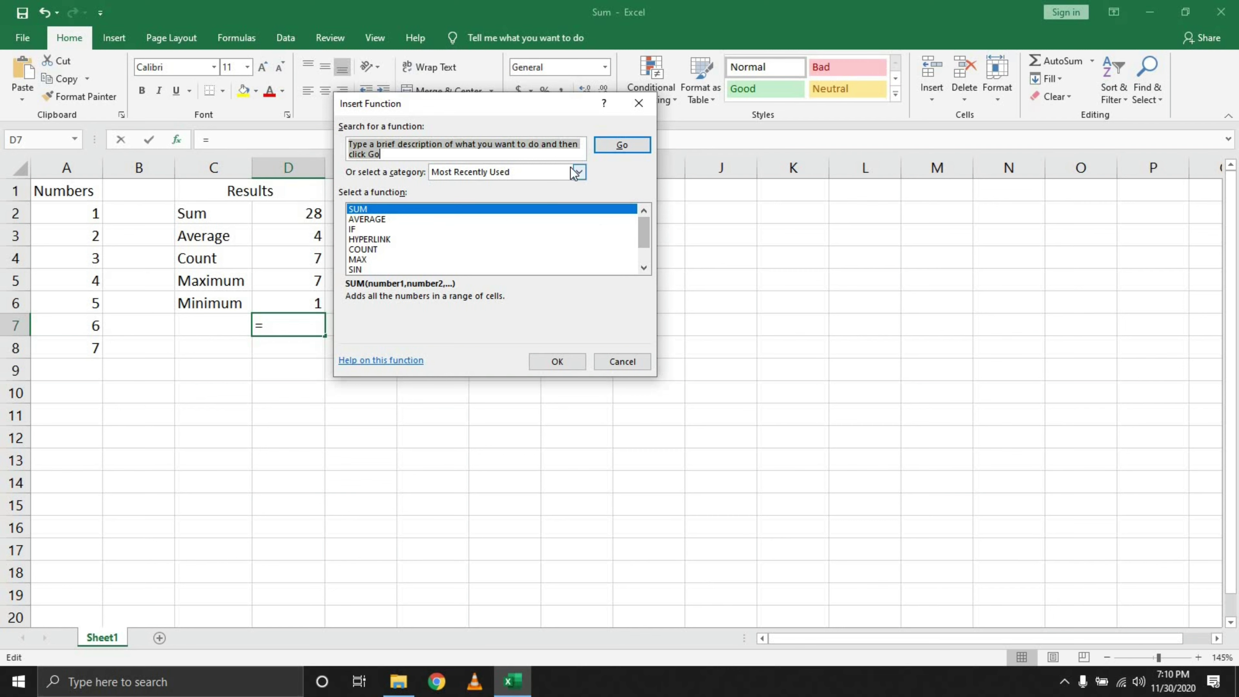
click(580, 173)
click(513, 196)
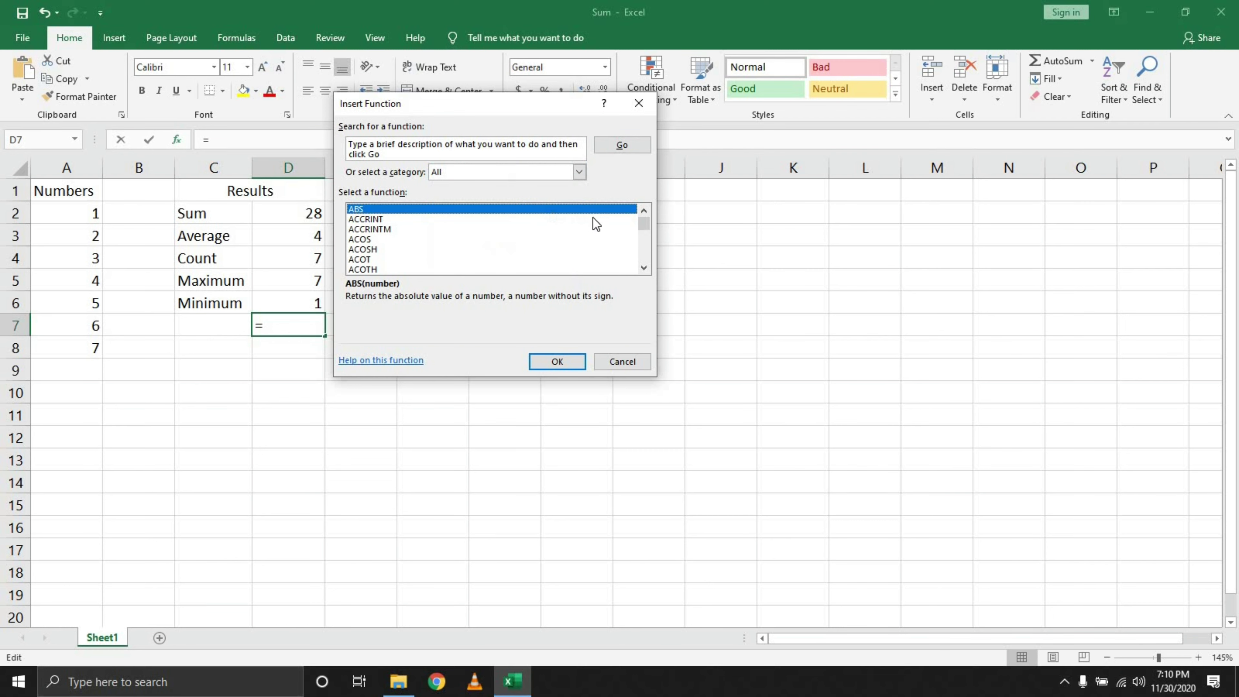
click(580, 172)
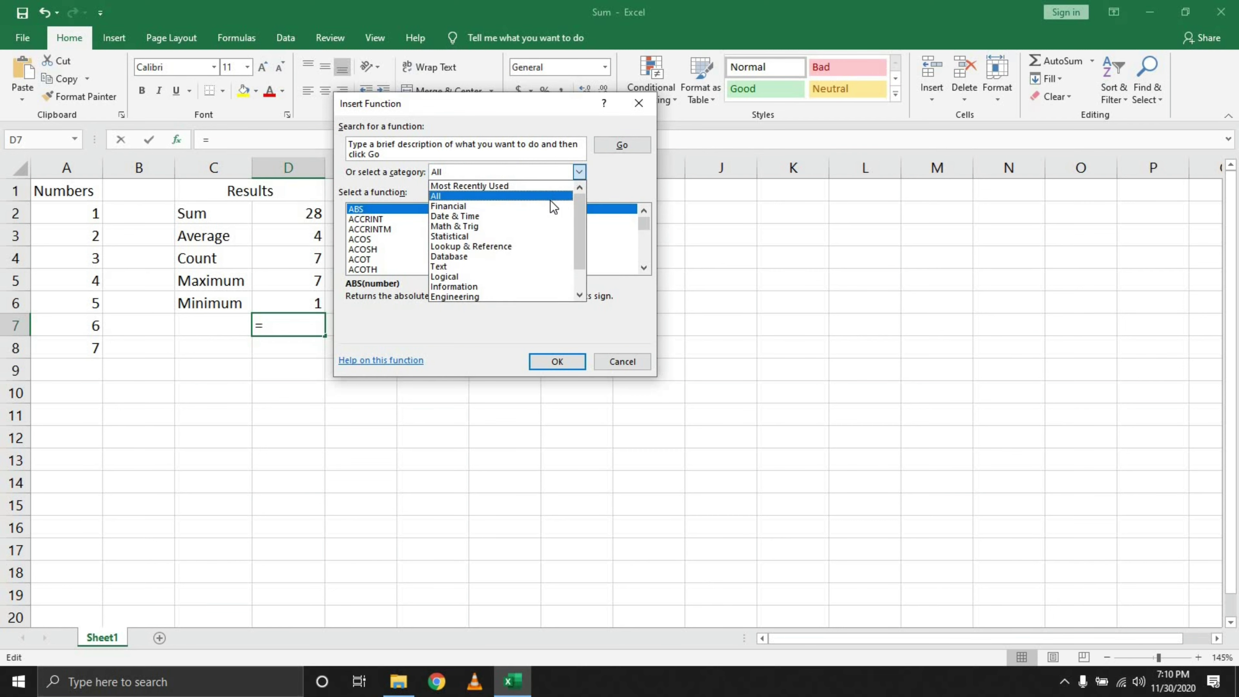
click(554, 206)
click(580, 172)
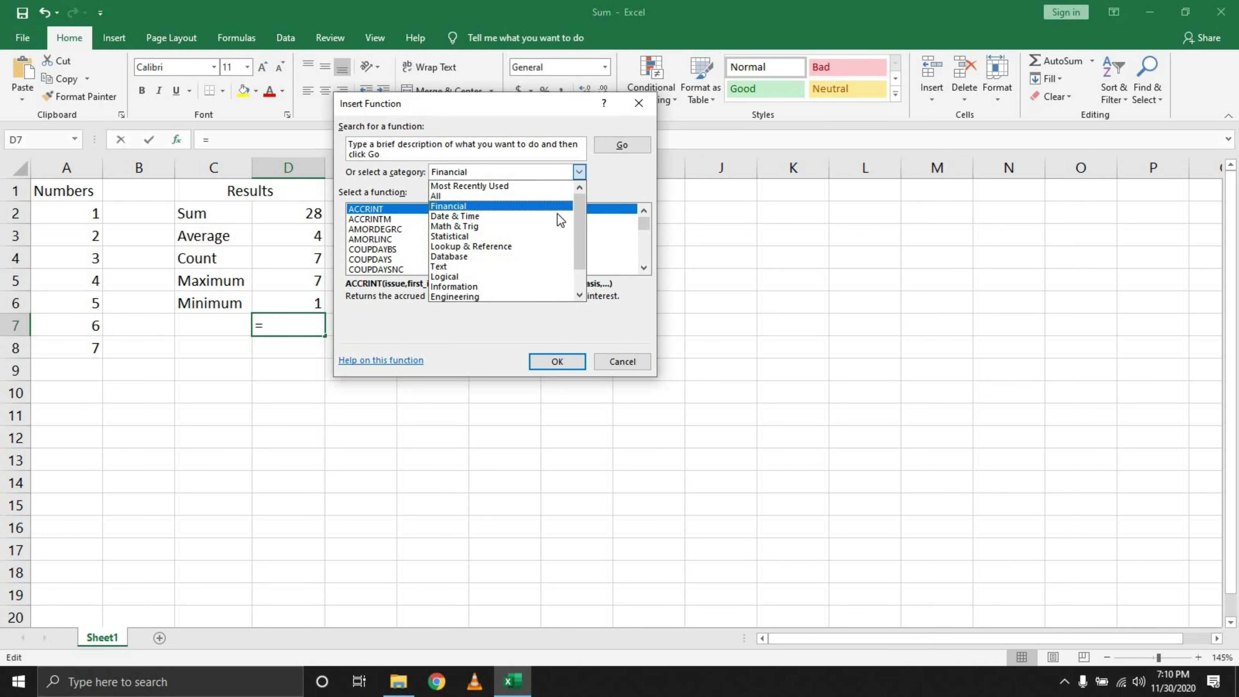
click(559, 216)
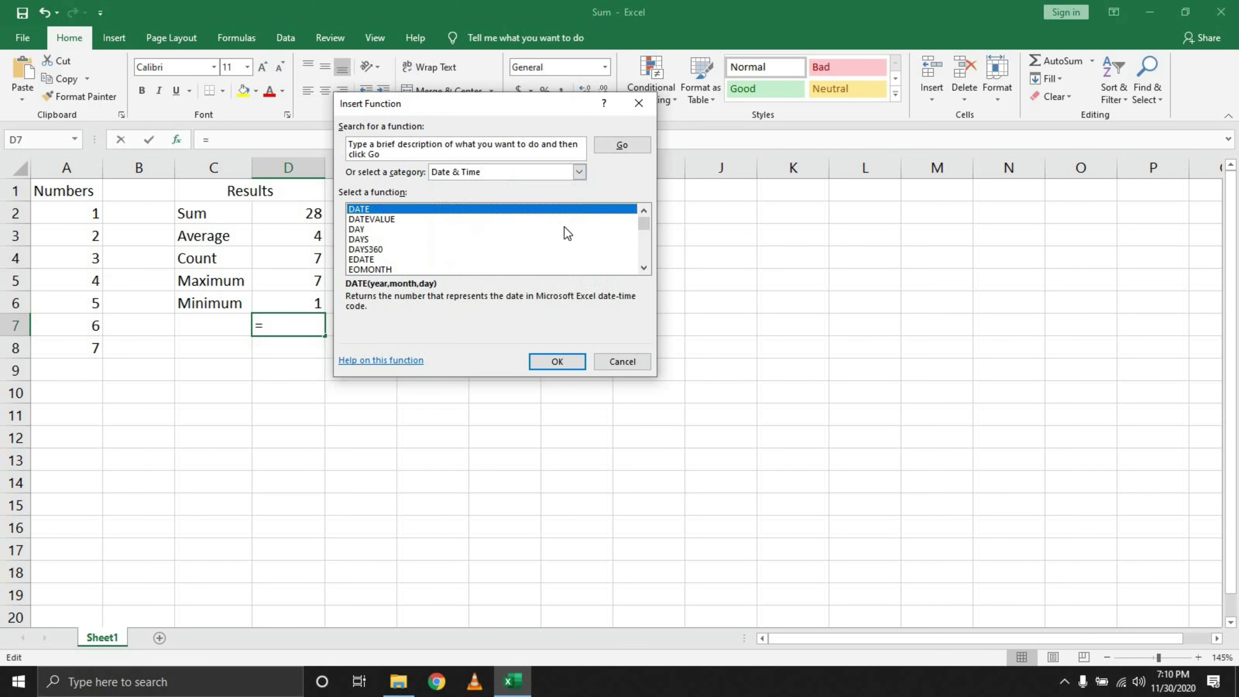
click(622, 361)
Enter a TODAY formula in cell D9 and autofit the width of column D.
key(Down)
key(Down)
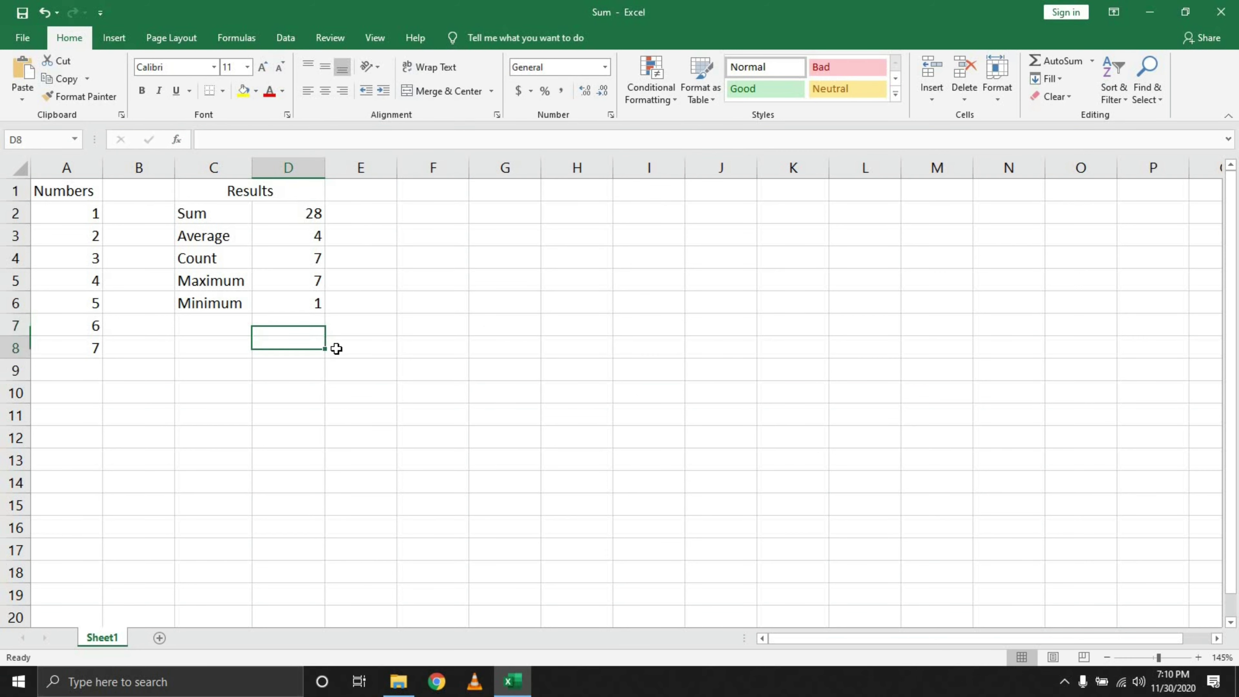
text(=tod)
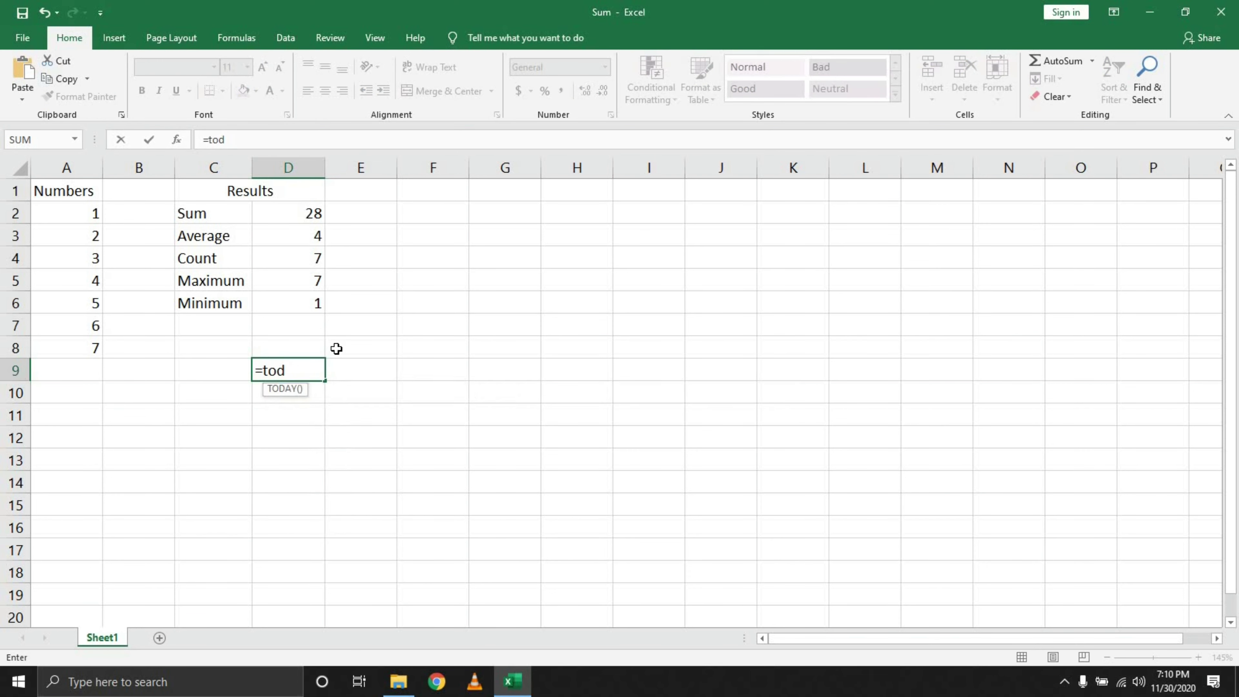
key(Tab)
key(Return)
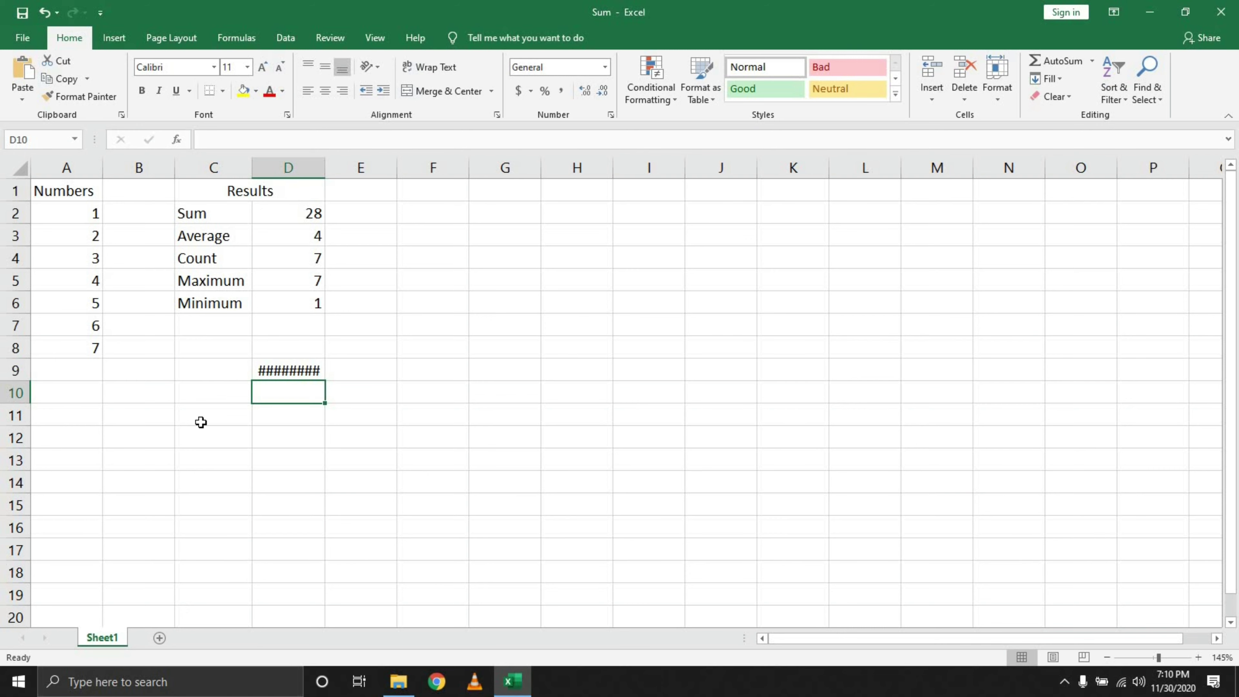
double_click(325, 167)
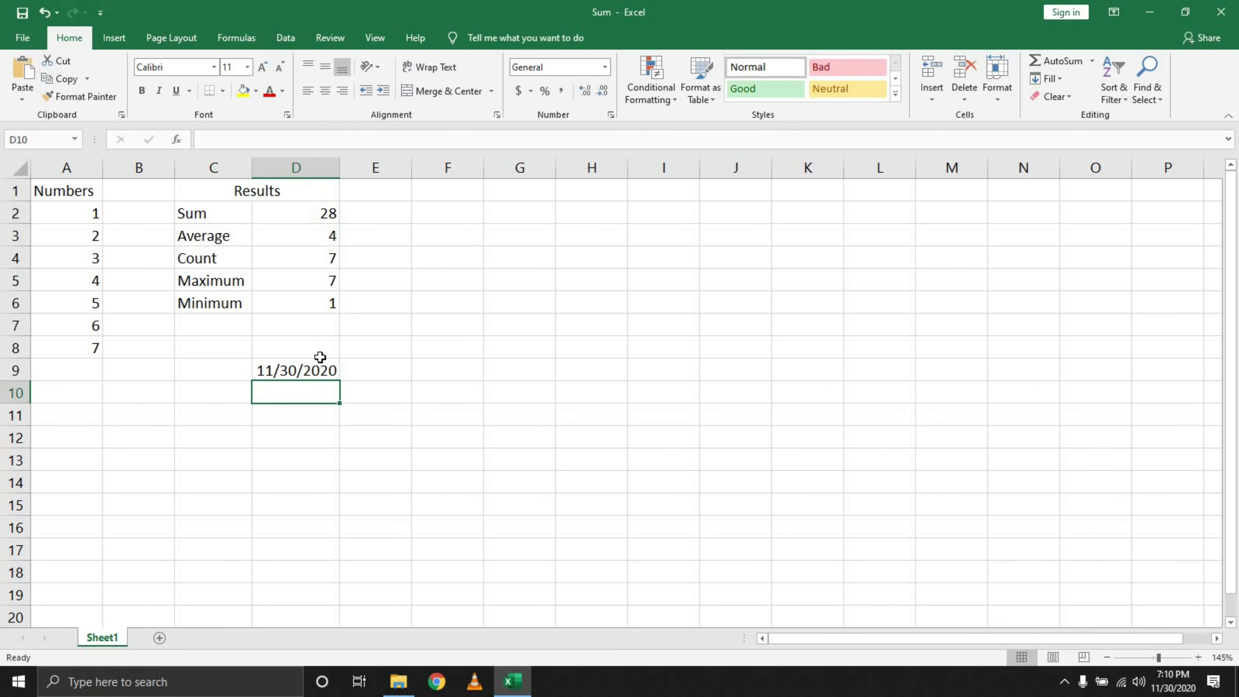
Format the date in cell D9 as Long Date.
click(308, 372)
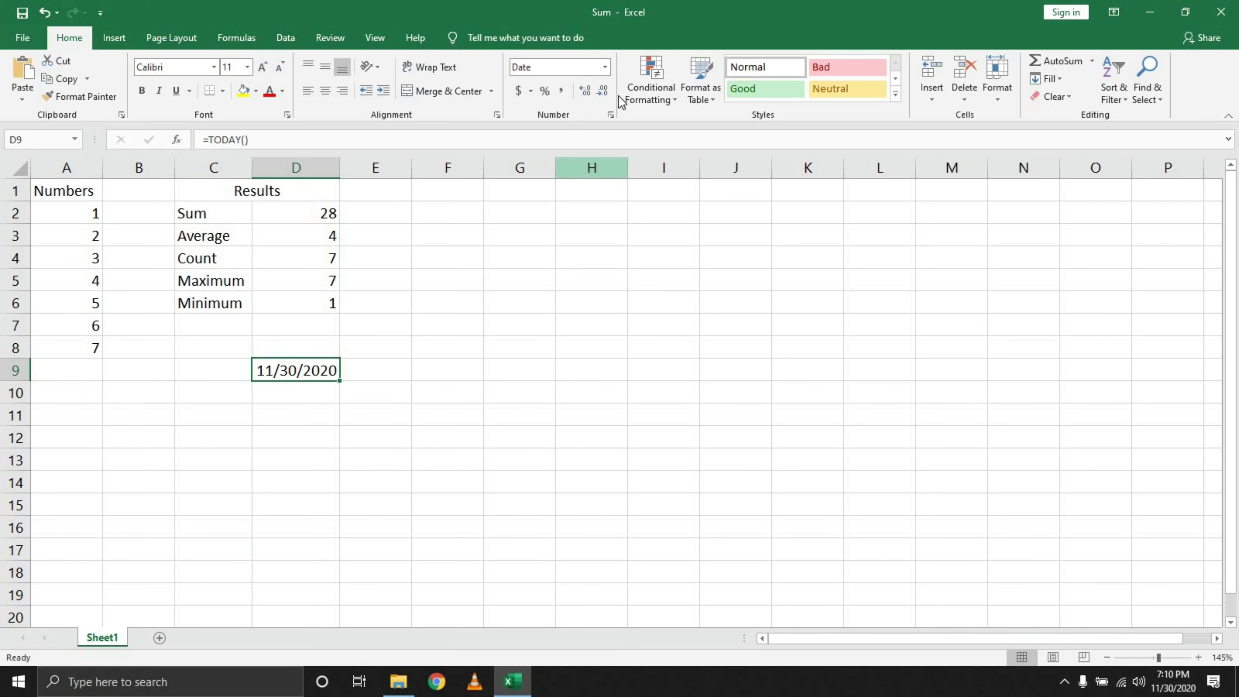
click(605, 67)
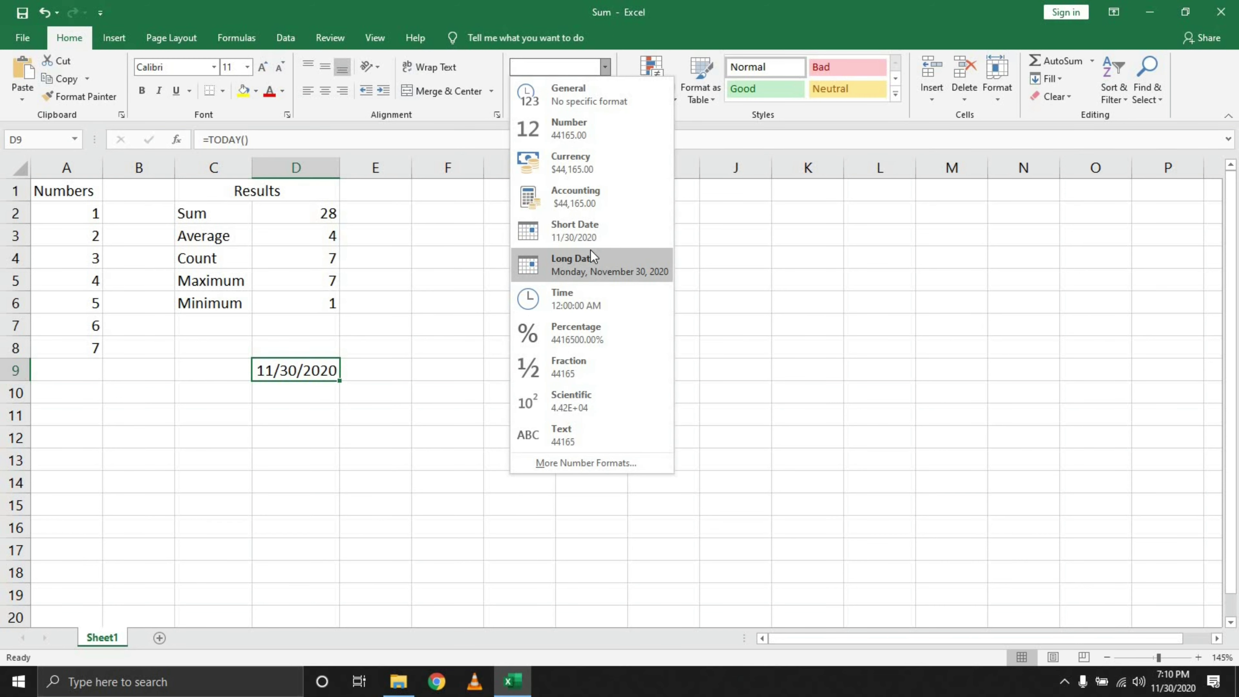
click(590, 261)
Replace the date in cell D9 with the formula +7+2.
click(605, 67)
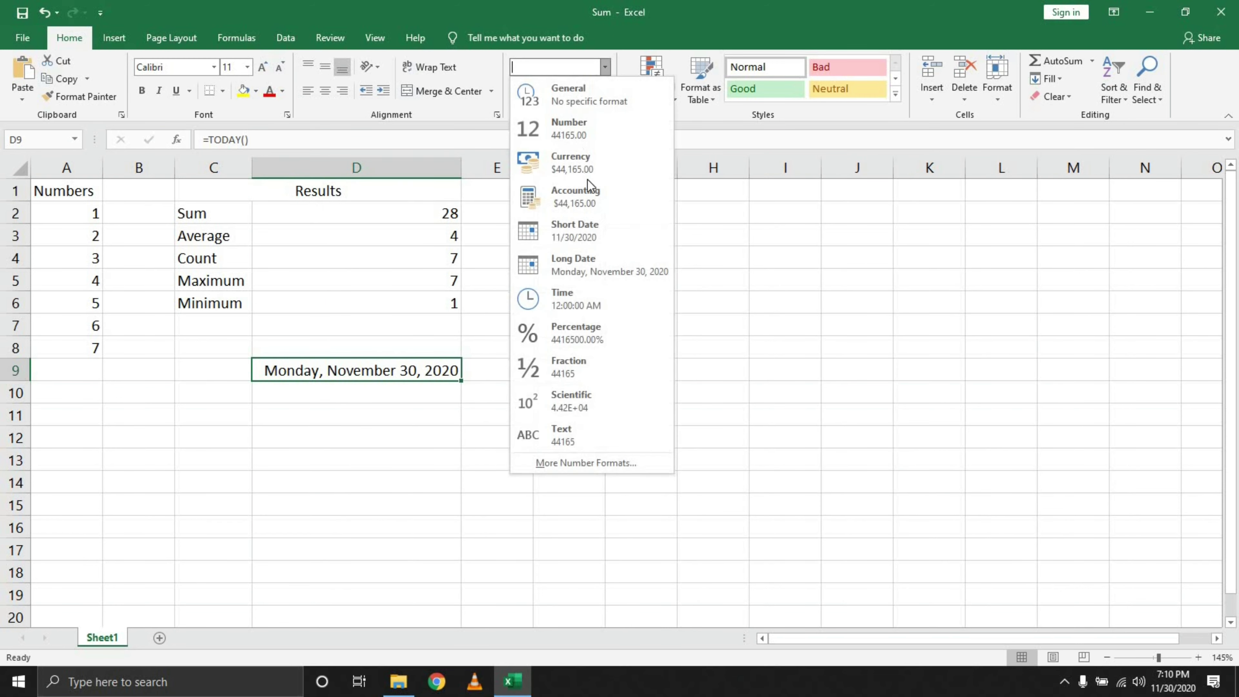
click(338, 385)
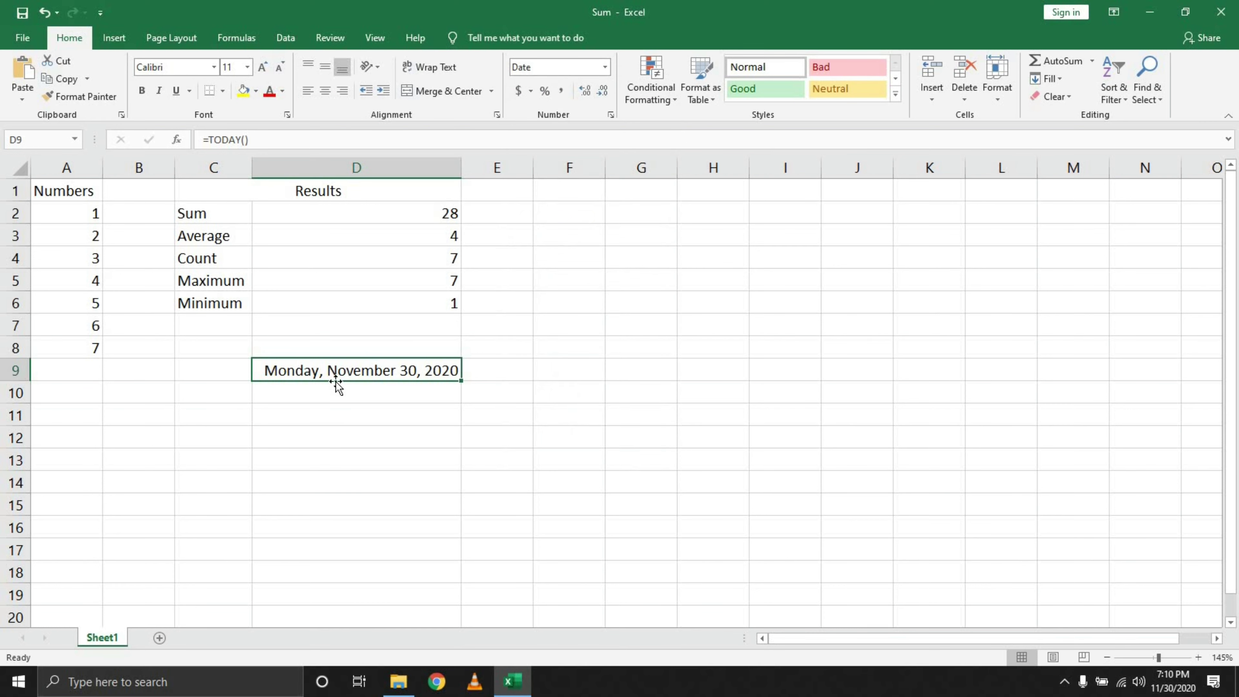
key(Delete)
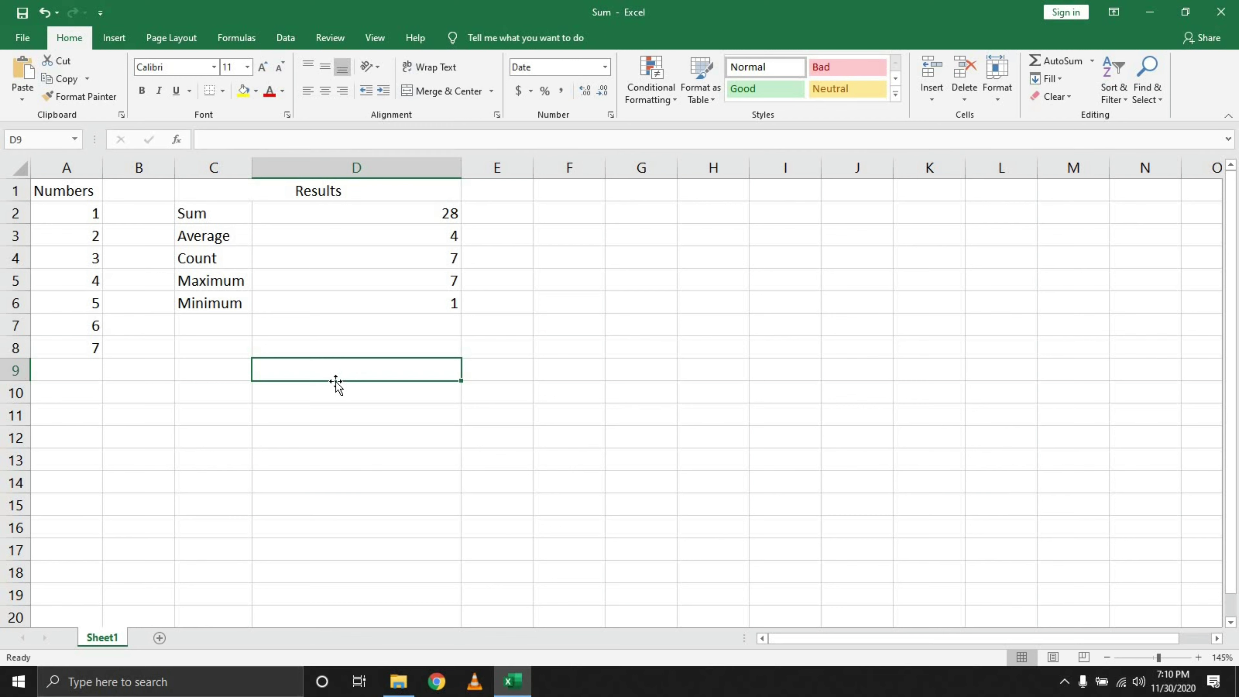
text(+)
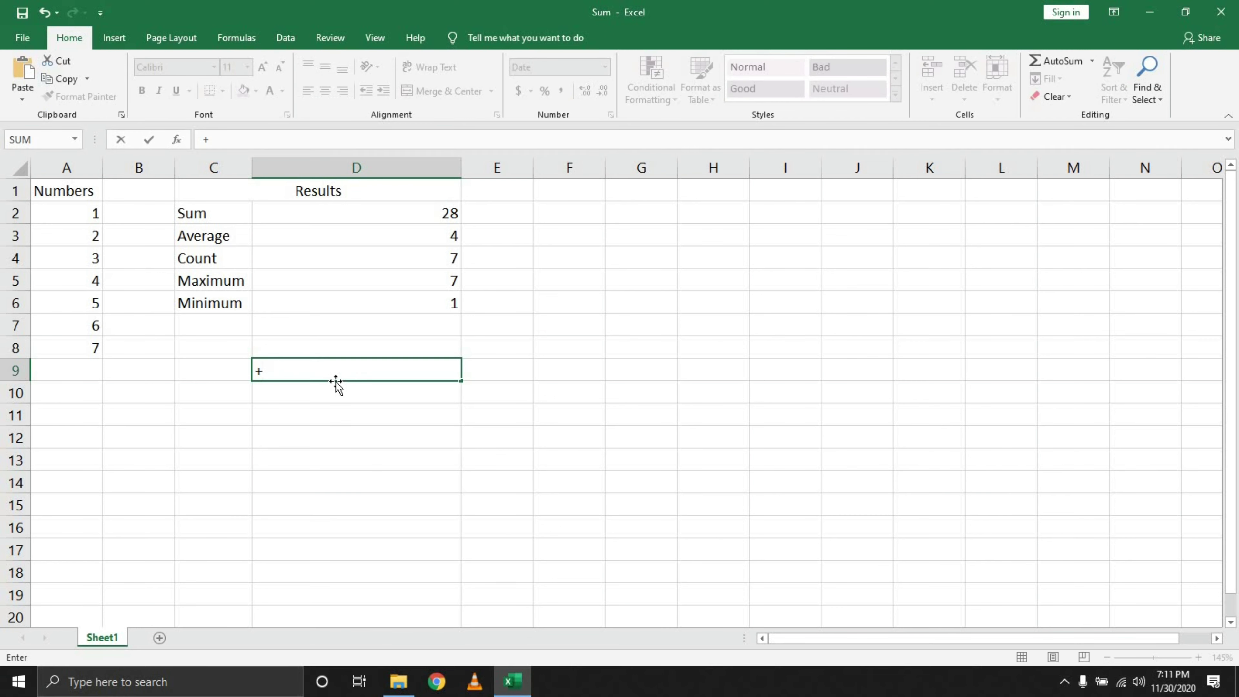
text(7+2)
key(Return)
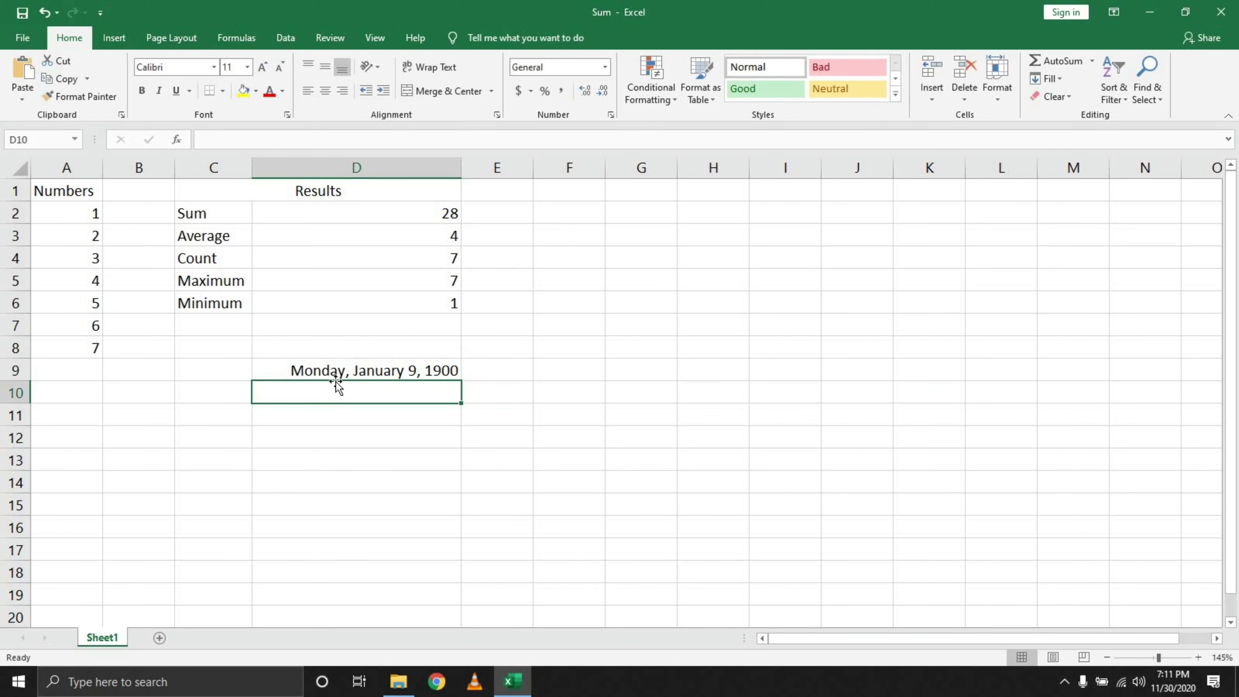
Change the number format of cell D9 to General.
click(350, 367)
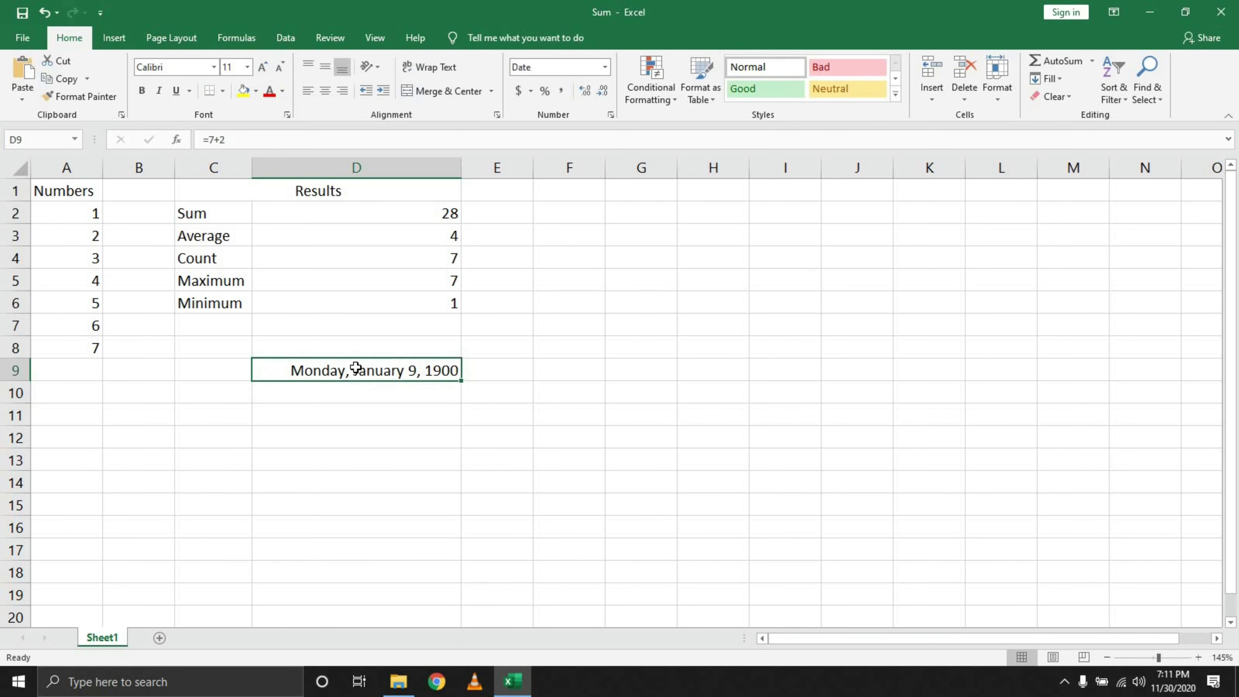
click(606, 67)
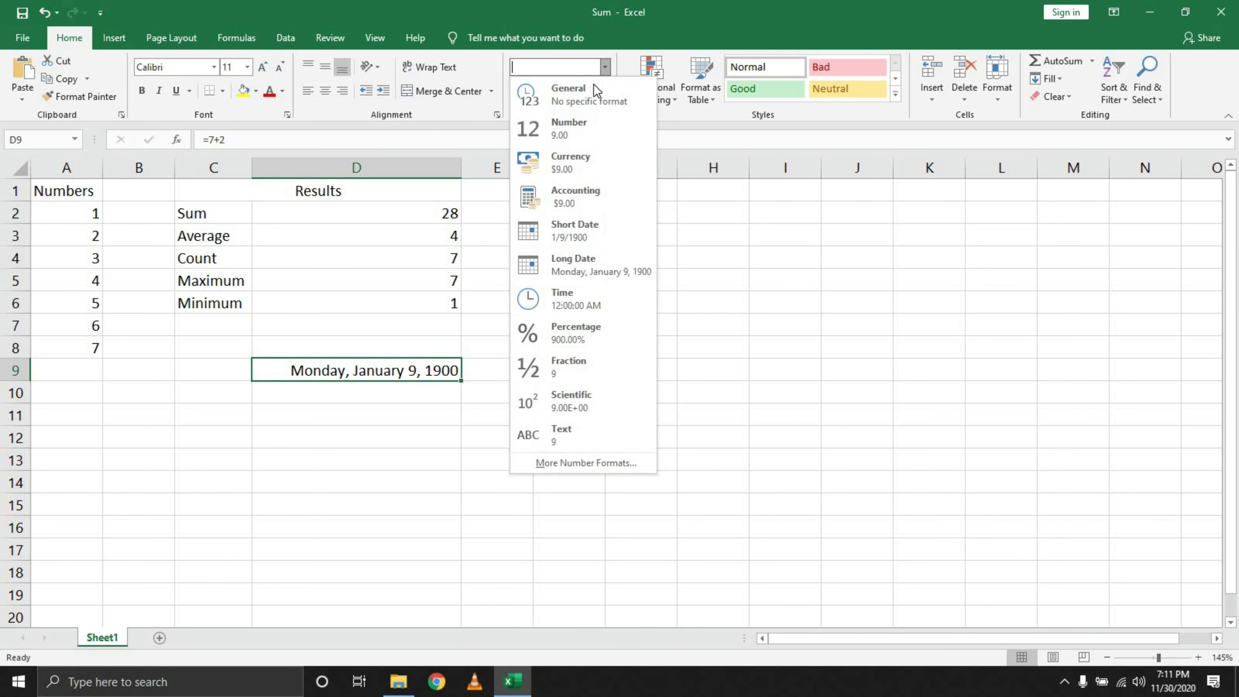
click(596, 90)
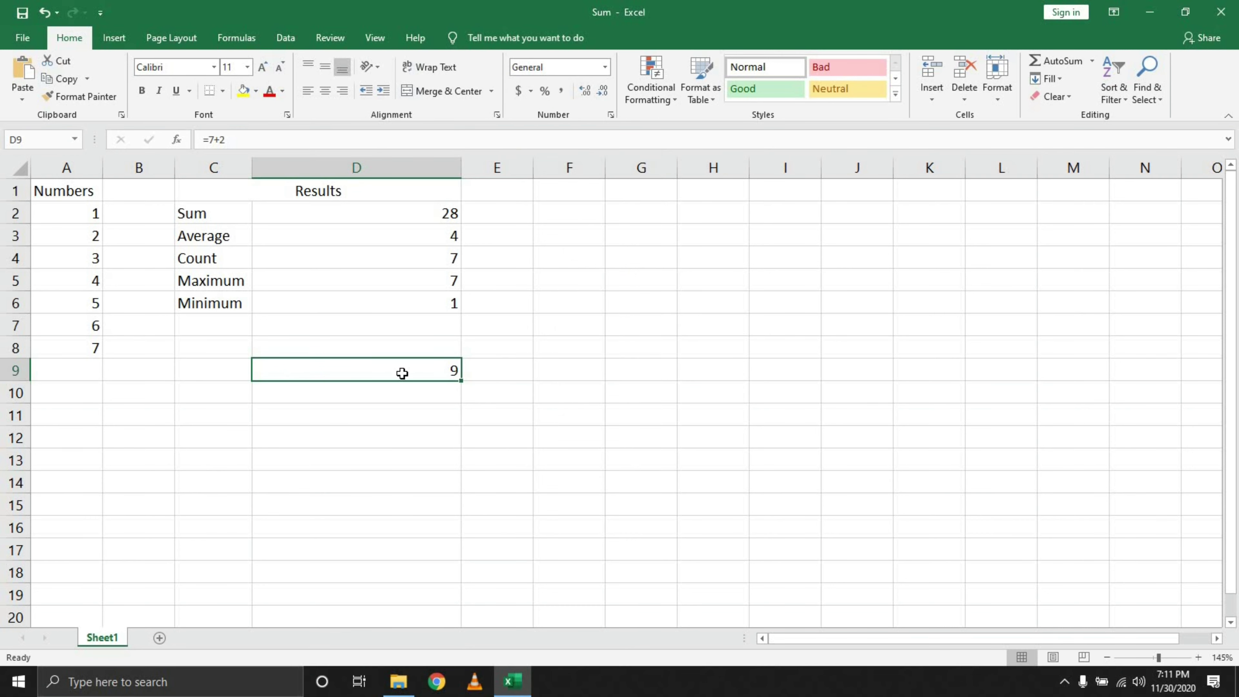
Expand the formula bar, highlight the formula of cell D9 there, and leave editing without keeping any change.
click(1227, 140)
drag(254, 148, 197, 145)
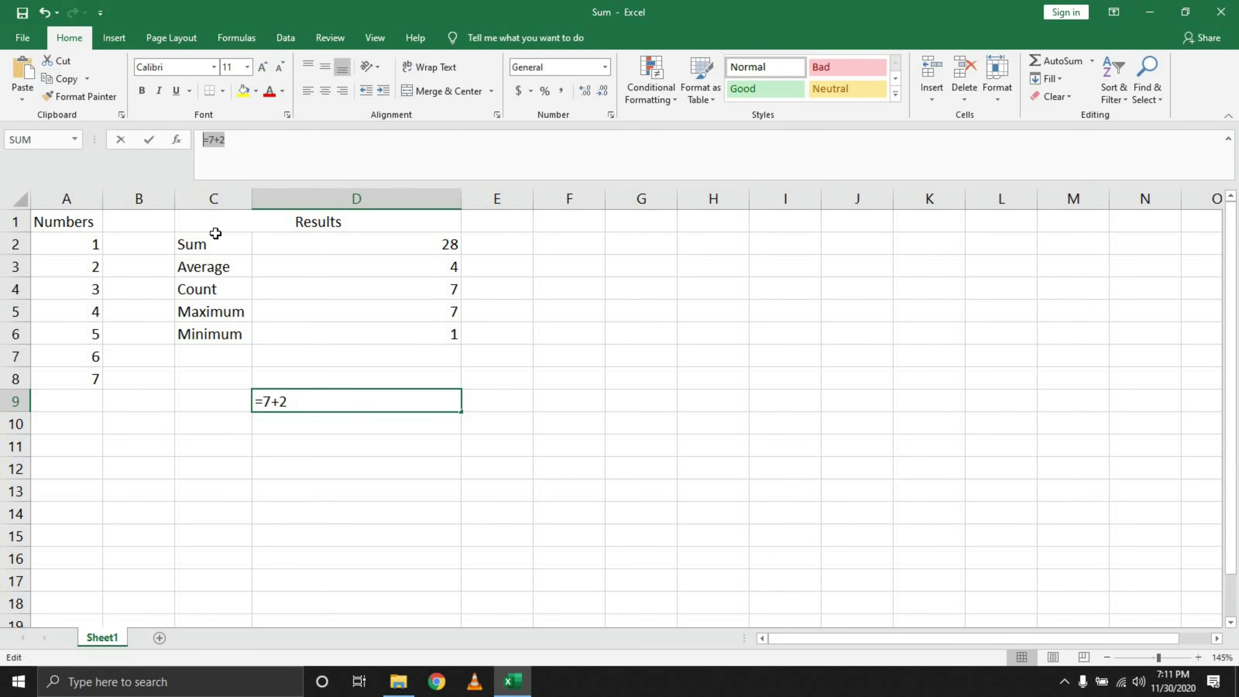
text(=)
click(272, 447)
key(Escape)
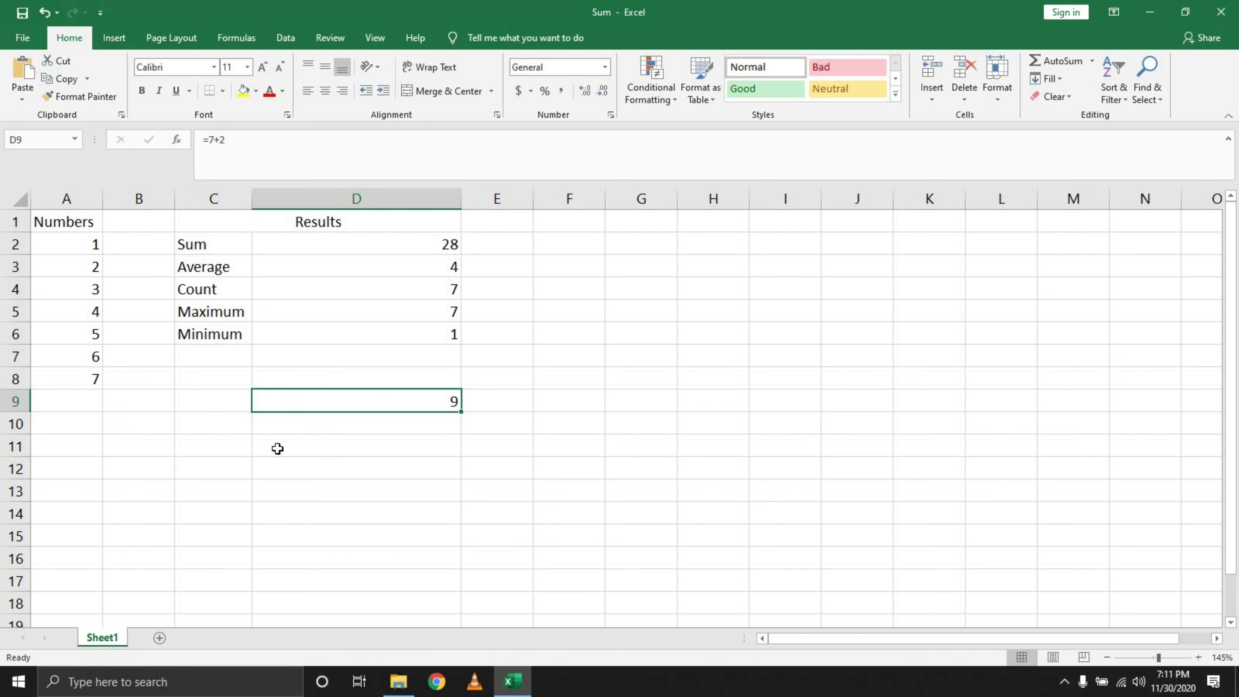
Enter +SUM(A2:A8) in cell D11 and compare its formula with the one in cell D2.
click(277, 448)
text(+sum)
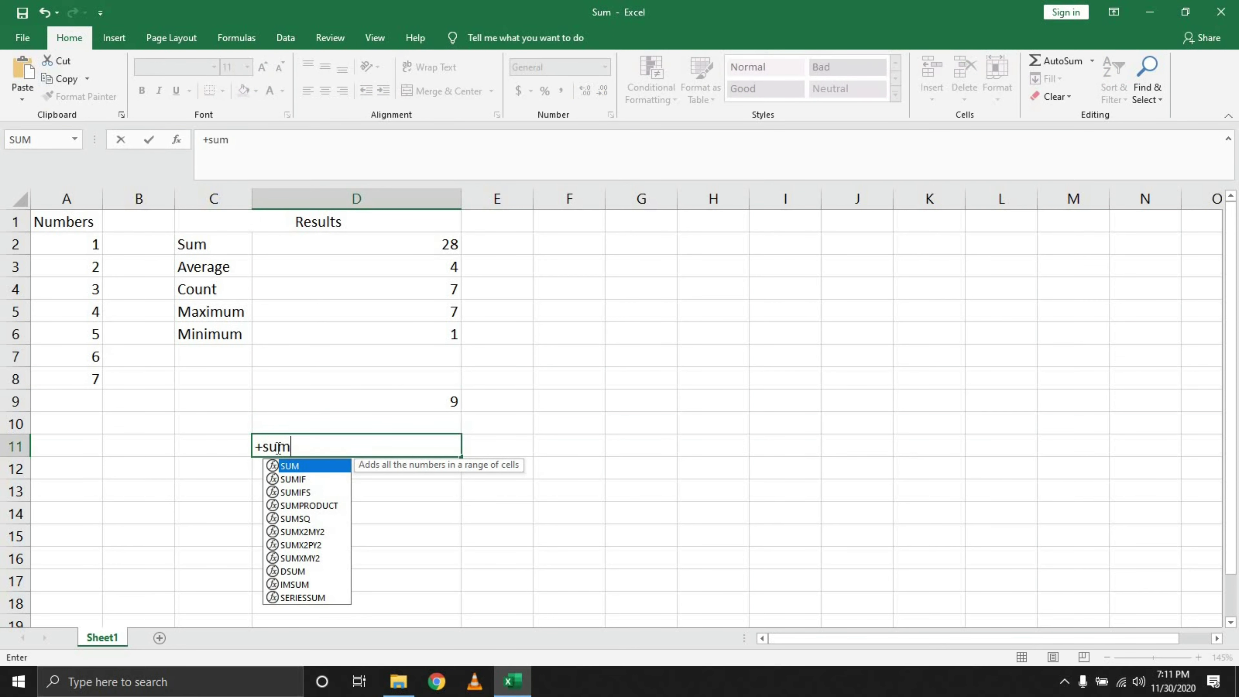
key(Tab)
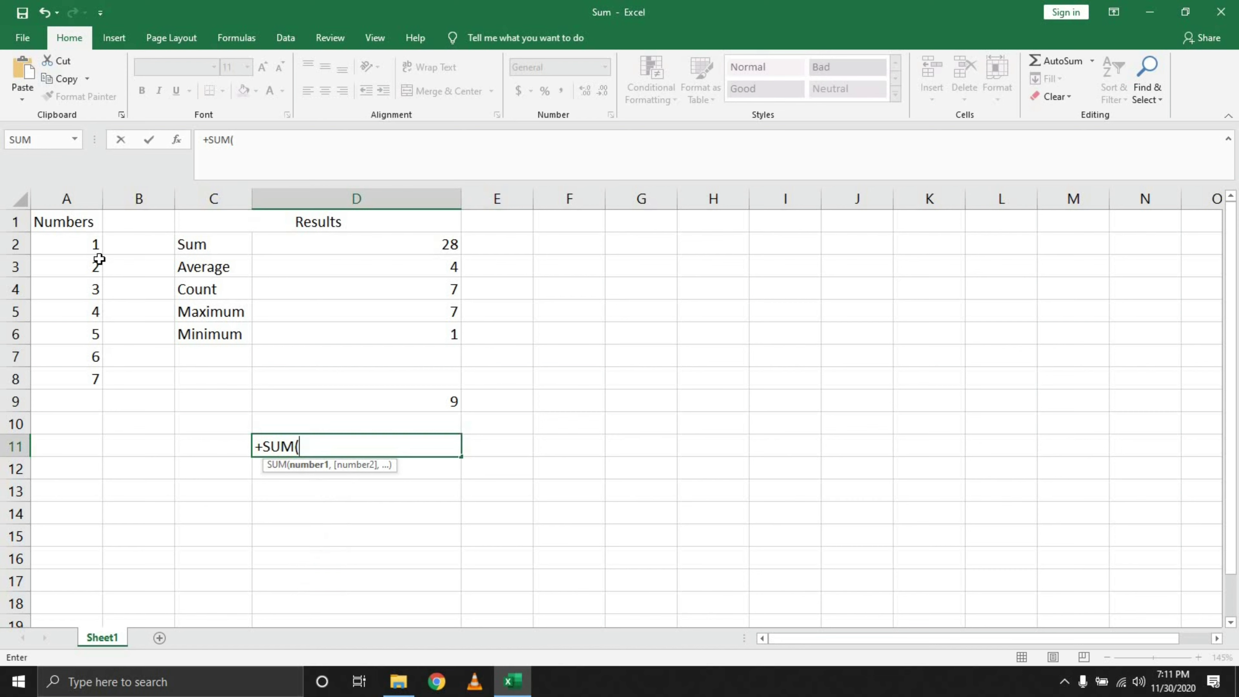
drag(90, 248, 90, 370)
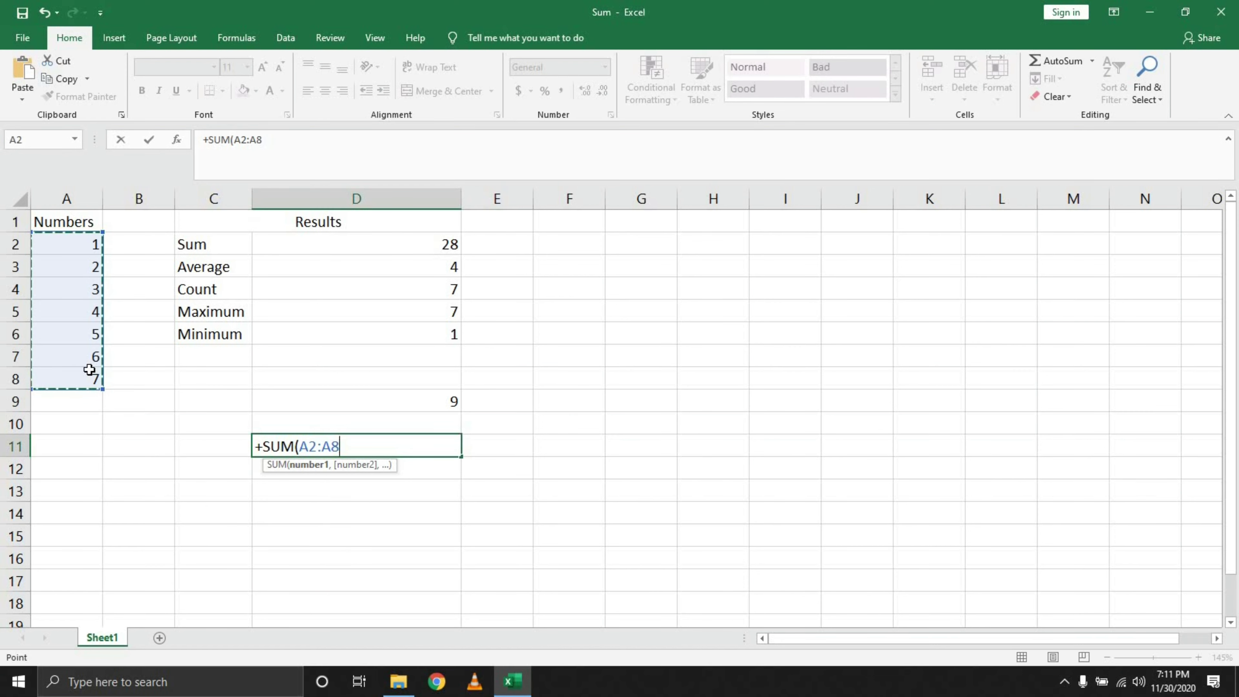
key(Return)
click(390, 444)
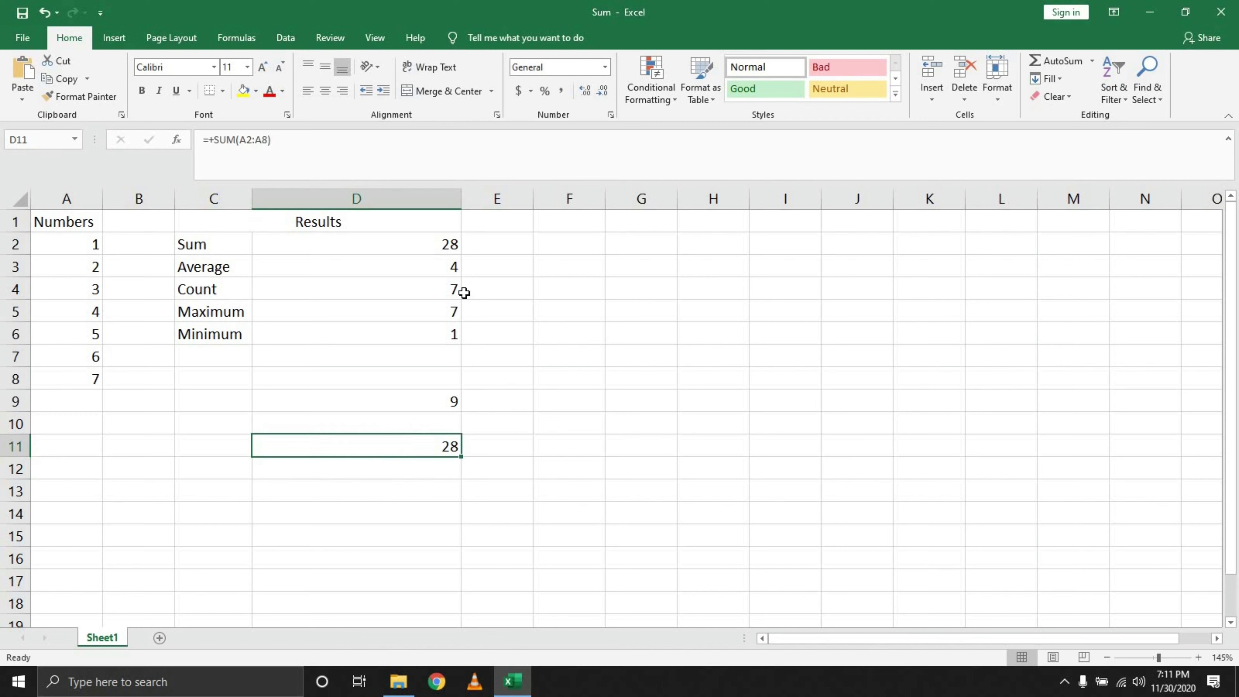
click(442, 254)
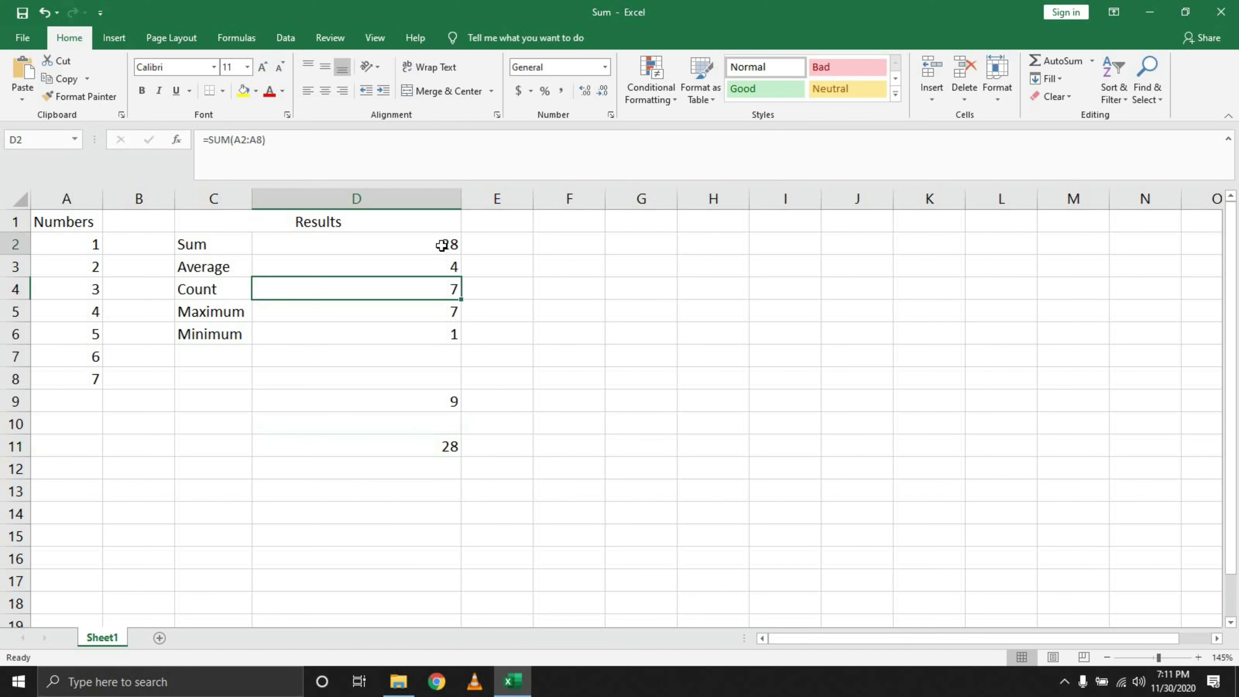
click(415, 444)
Enter -SUM(A2:A8) in cell F8 and reselect the cell to review its formula.
click(553, 377)
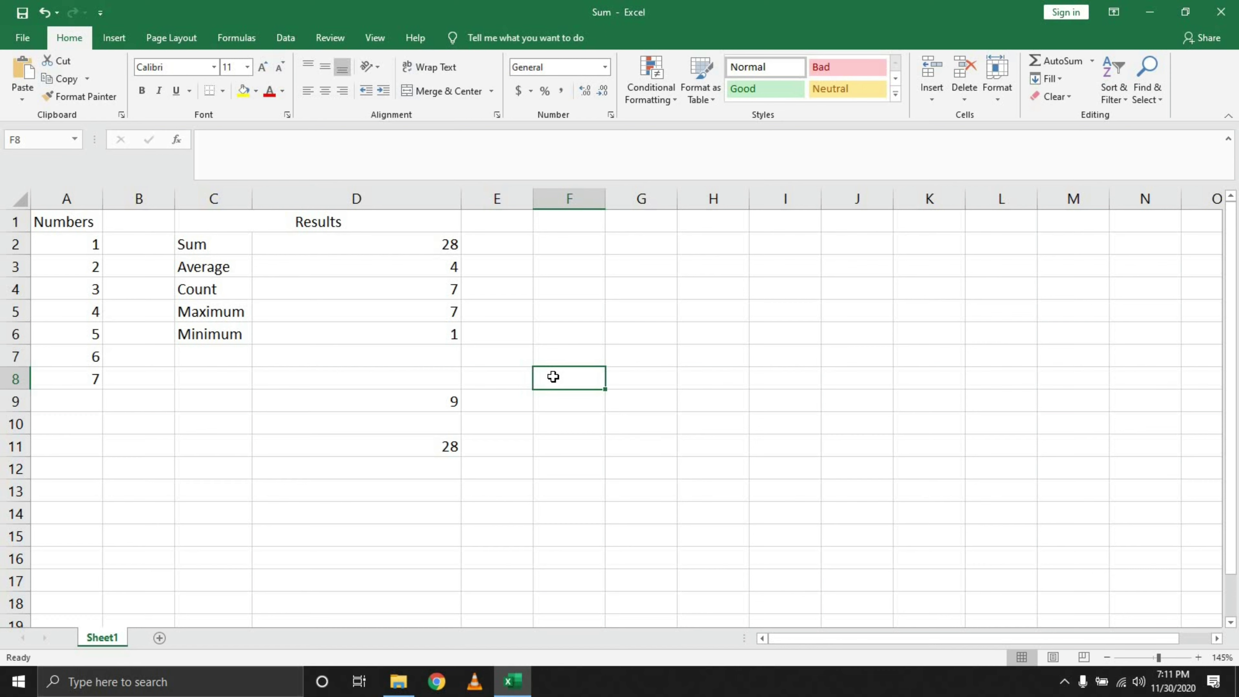
text(-)
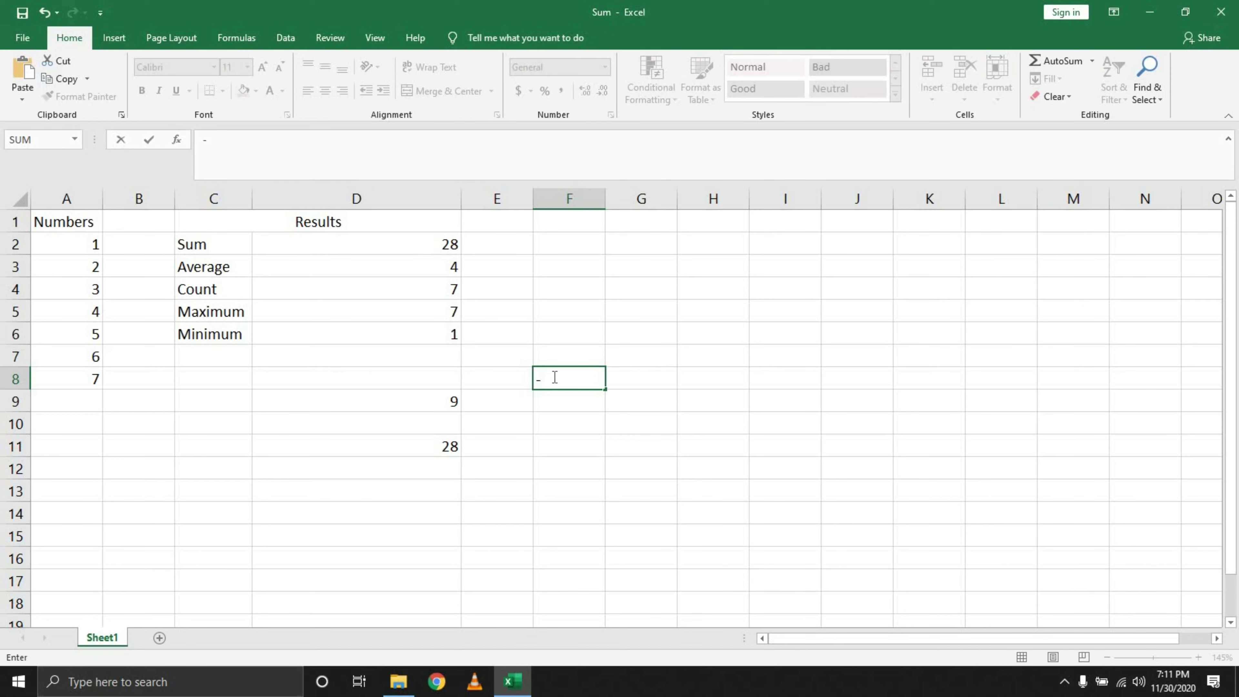
text(sum)
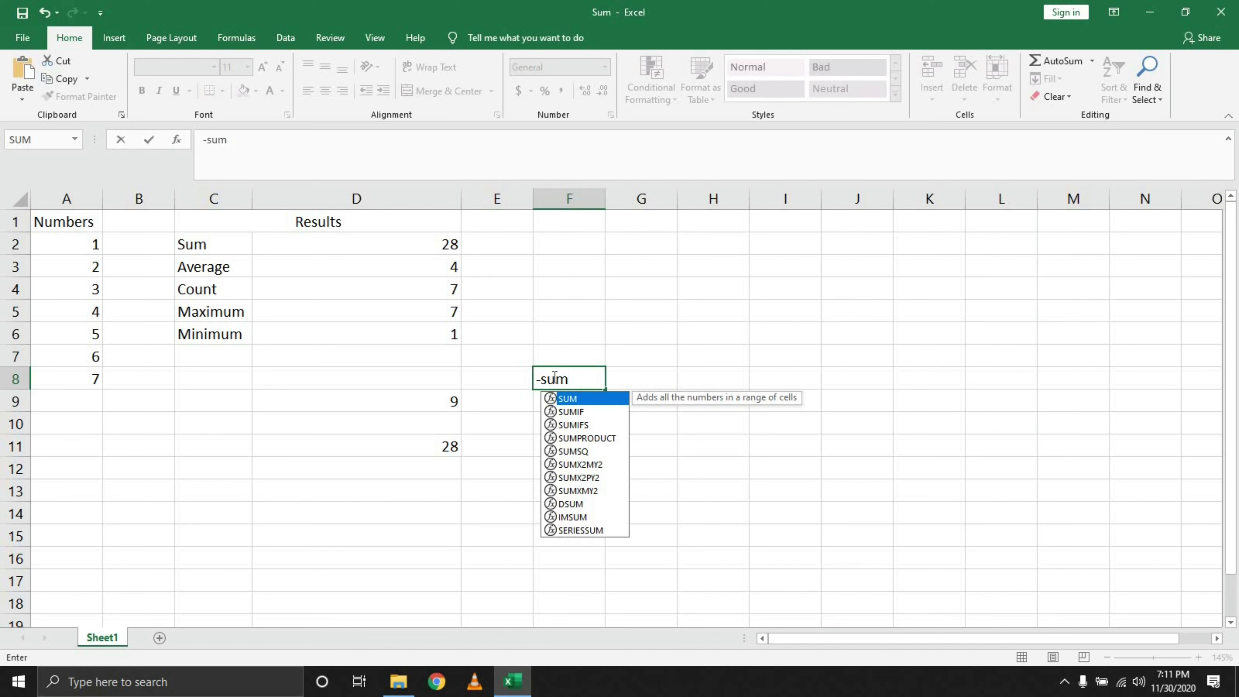
key(Tab)
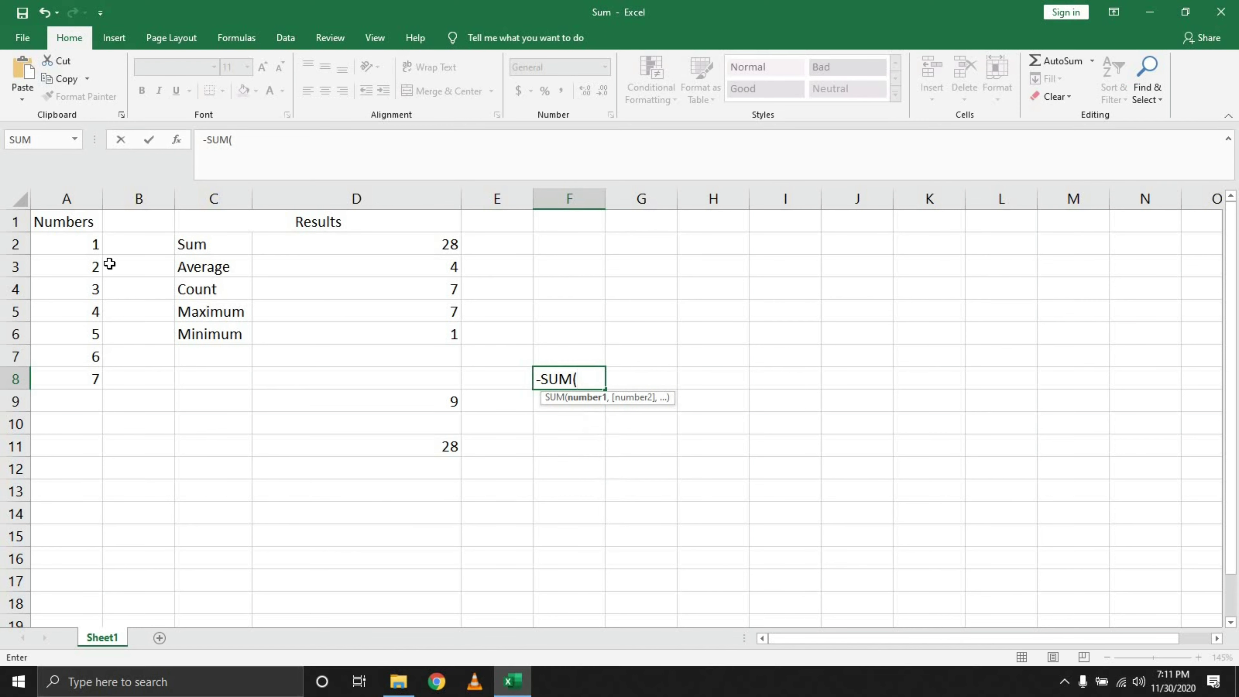
drag(93, 244, 75, 375)
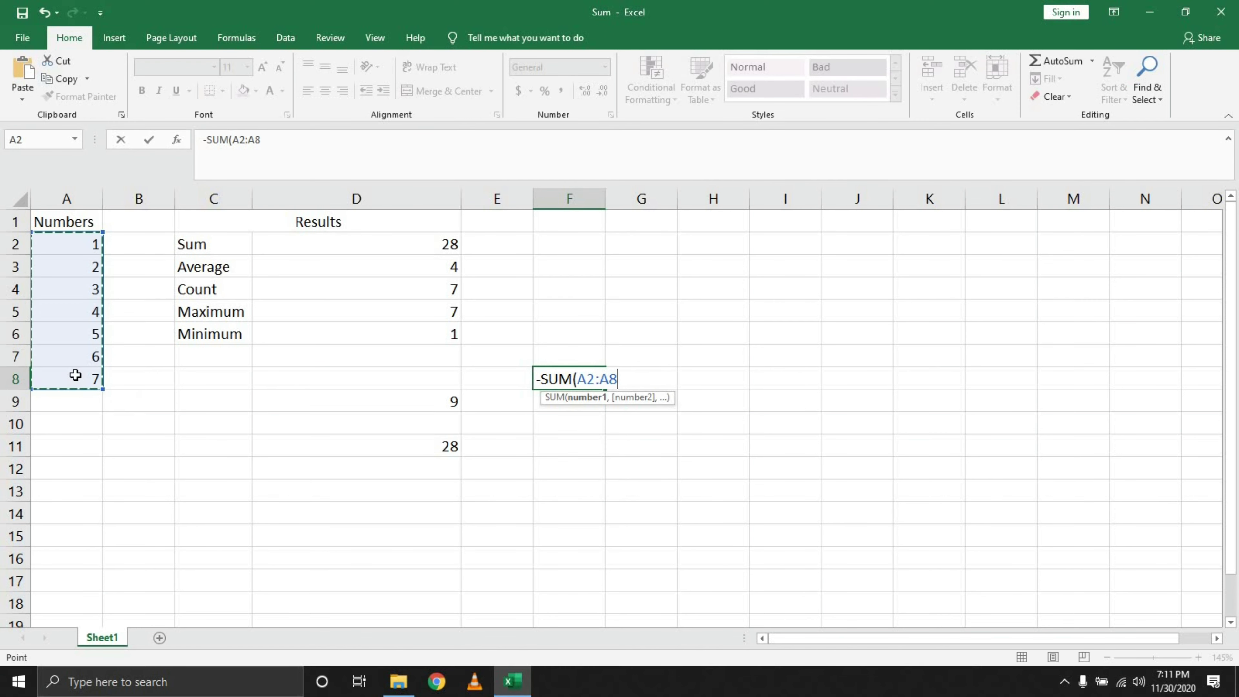
key(Return)
click(579, 383)
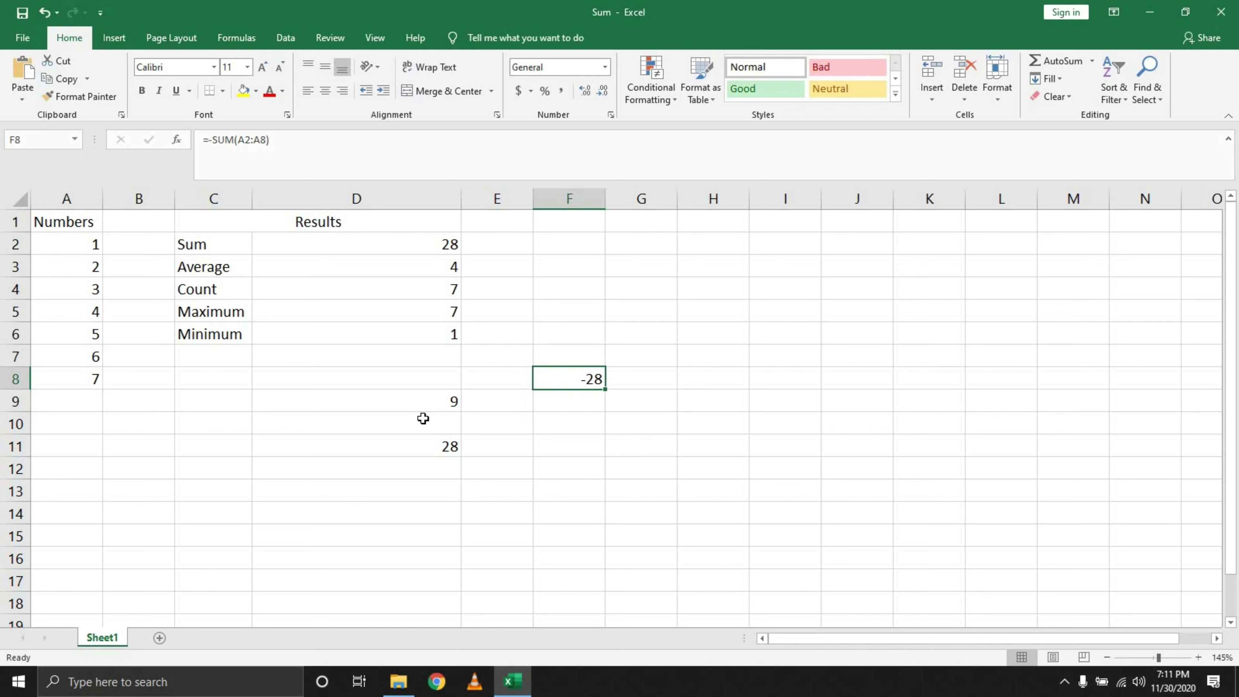
Change the number in cell A6 to -5 and check the negated sum in cell F8.
click(84, 337)
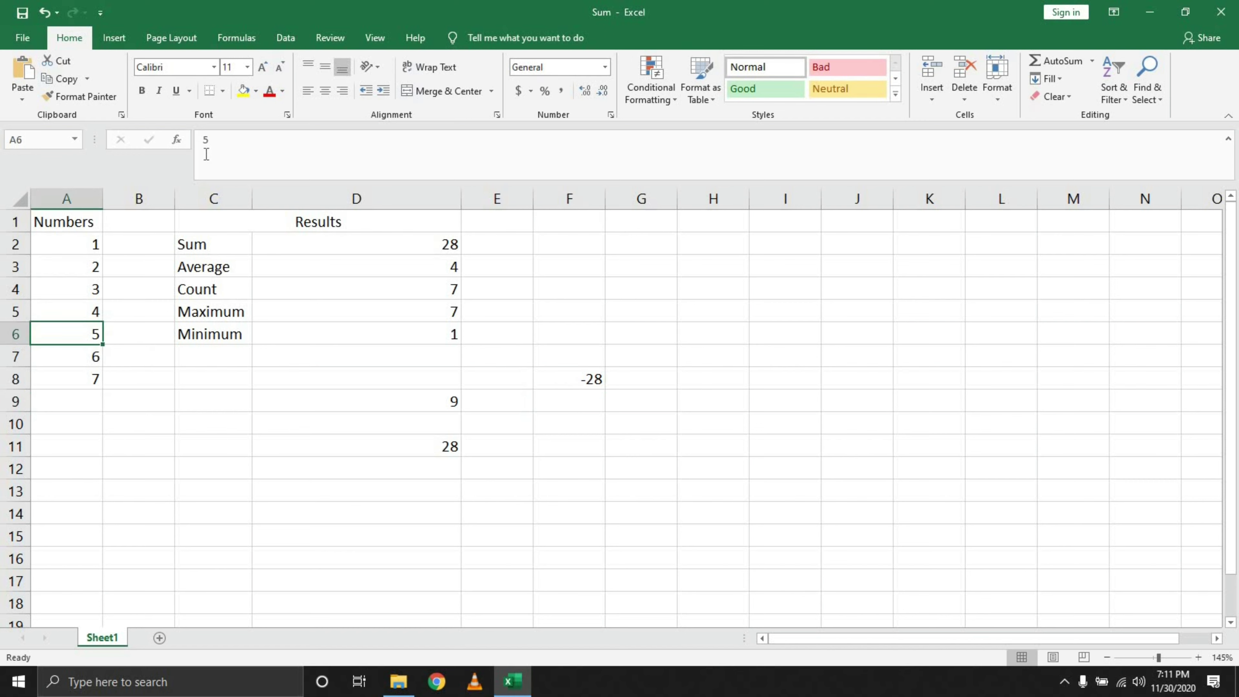
click(203, 142)
text(-)
key(Return)
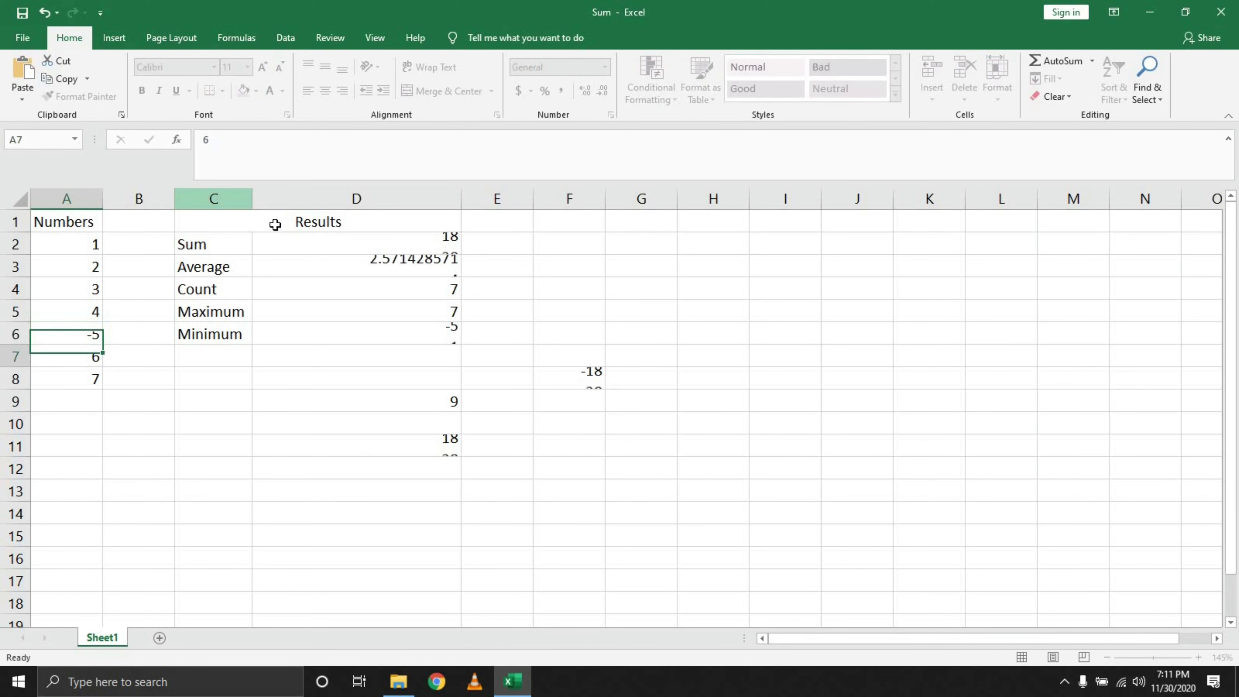
click(567, 381)
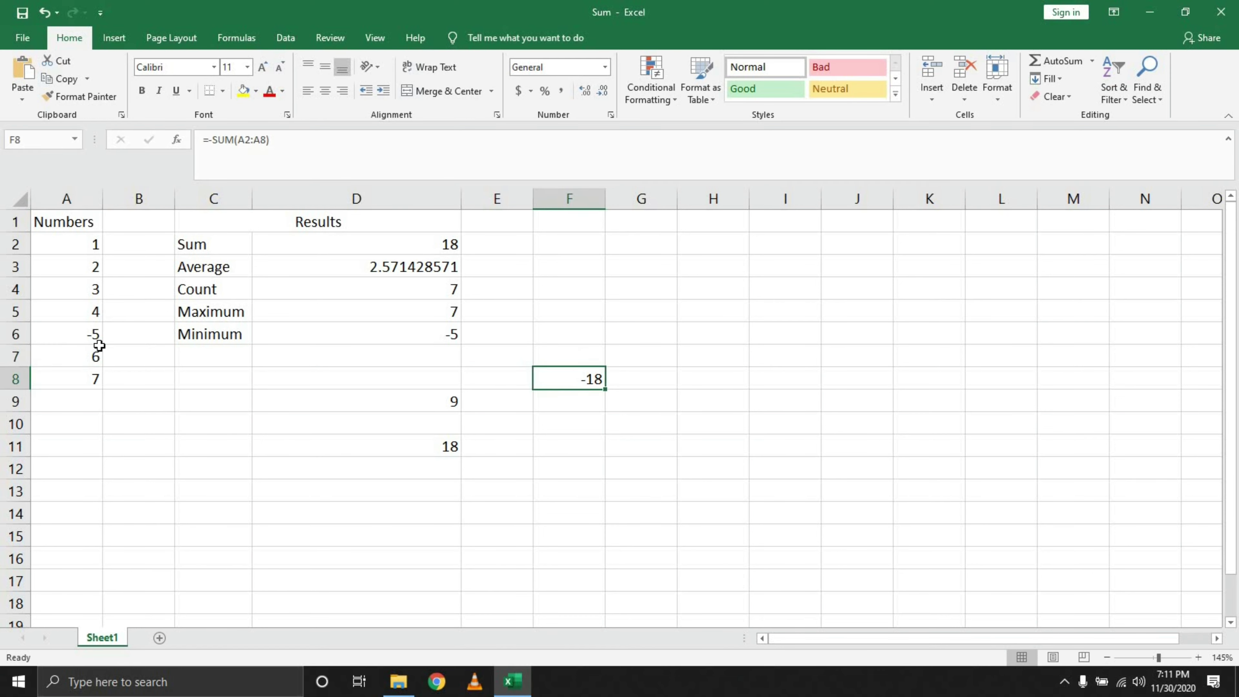
Remove the minus sign from the number in cell A6 so it reads 5.
click(91, 334)
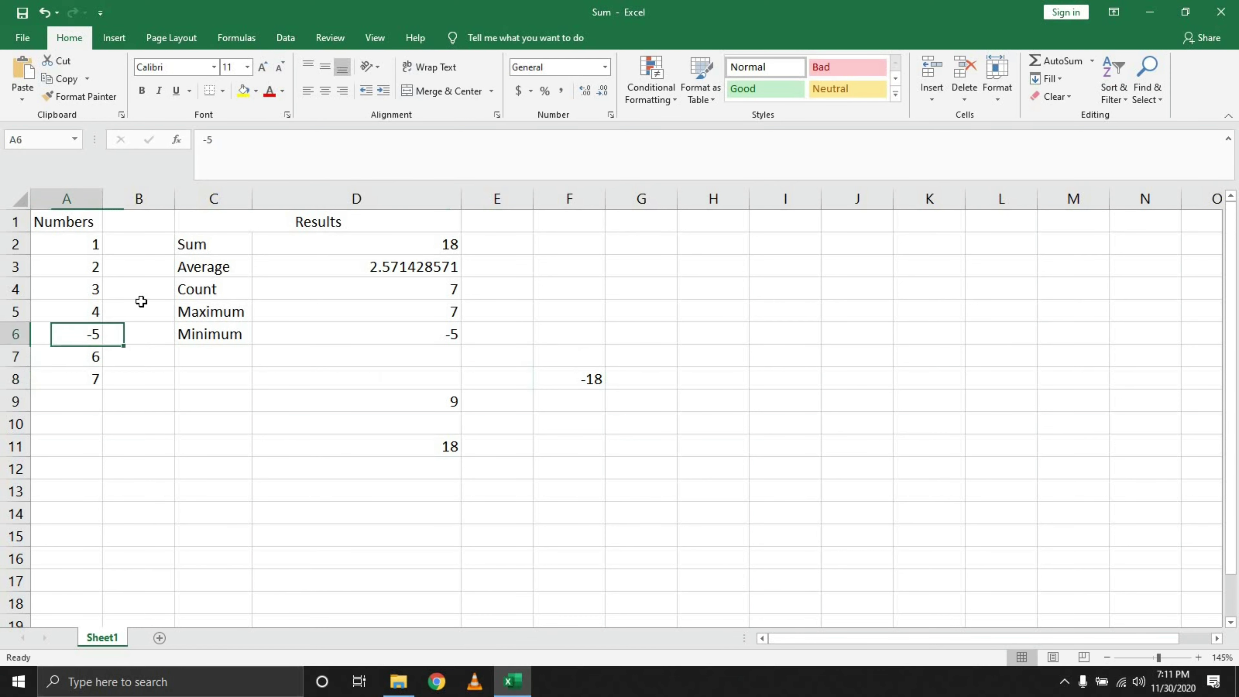
click(209, 140)
key(BackSpace)
key(Return)
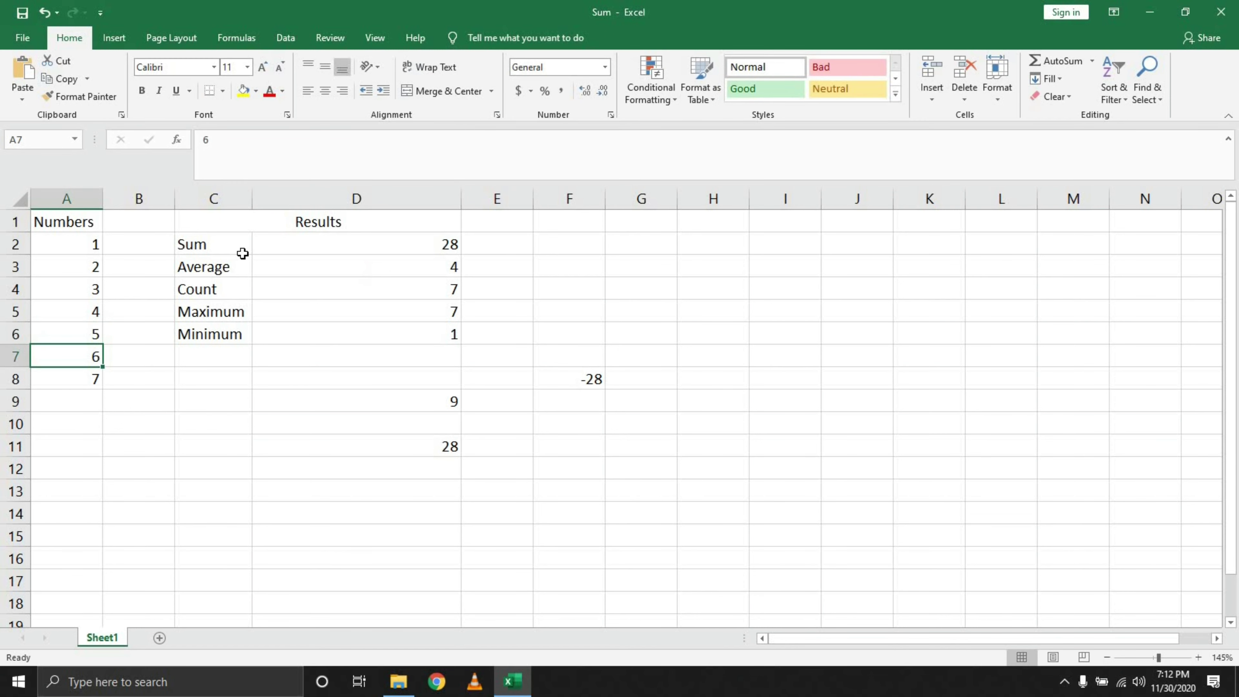
Clear the contents of cells D8:F12 and collapse the formula bar.
drag(442, 371, 600, 468)
key(Delete)
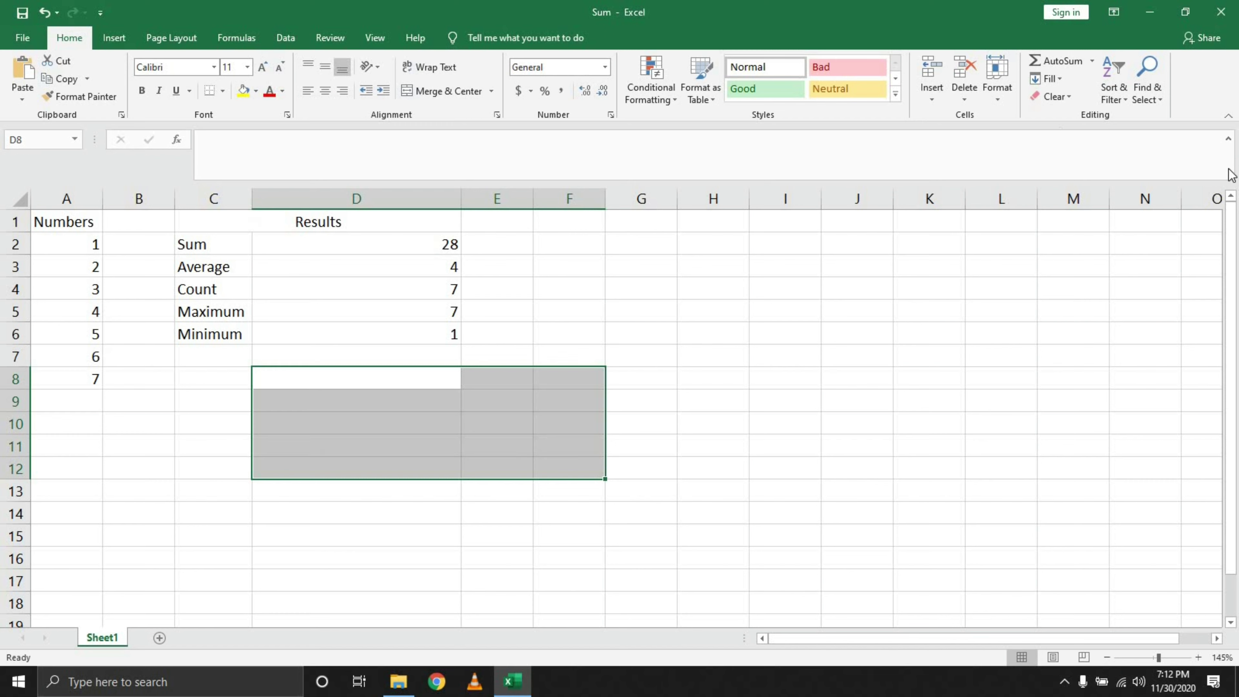
click(1230, 140)
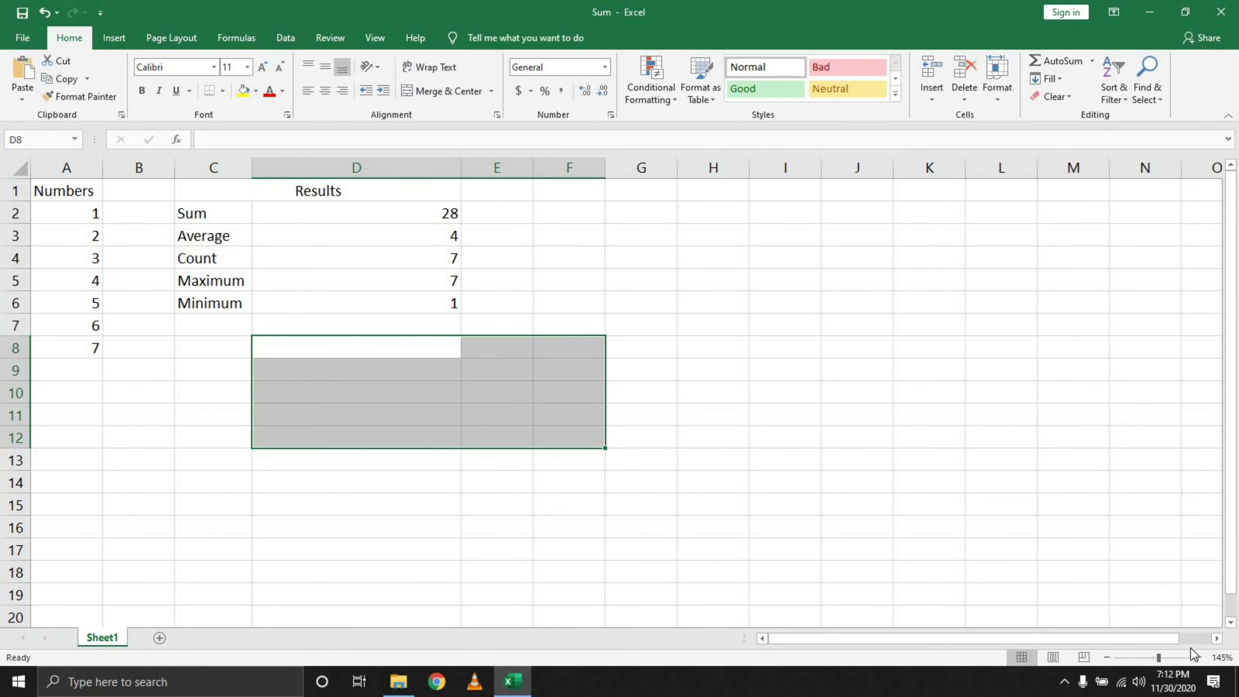
scroll(1179, 659, down, 3)
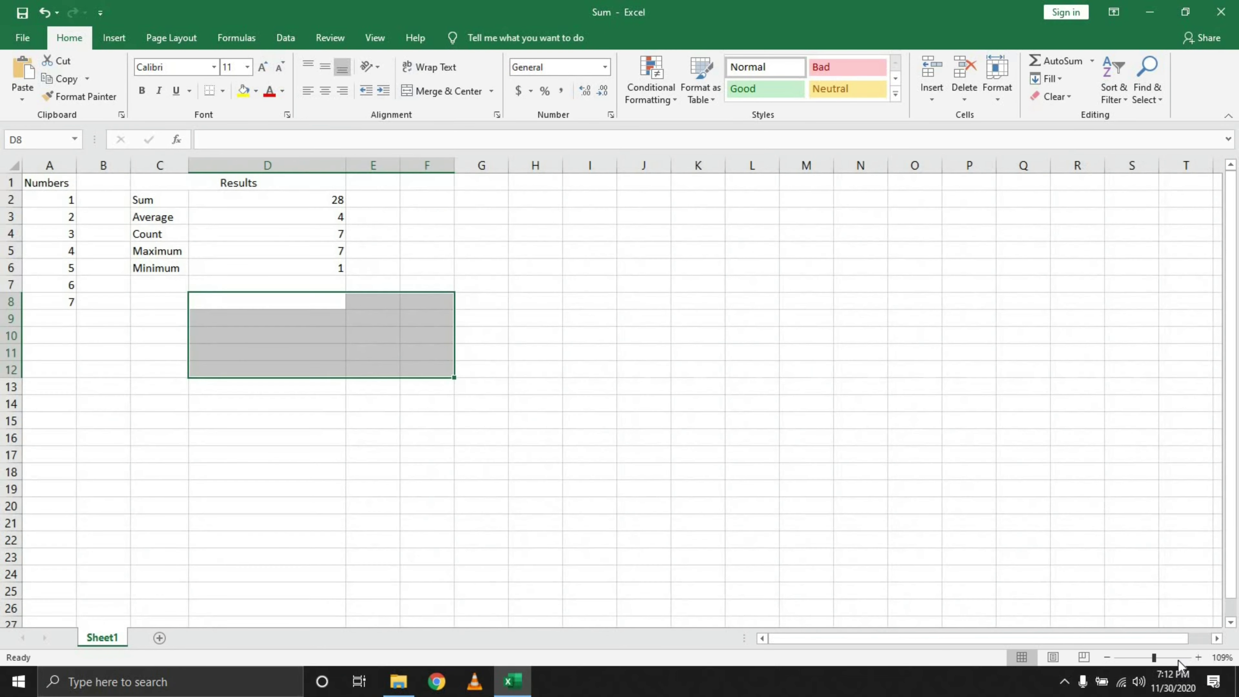